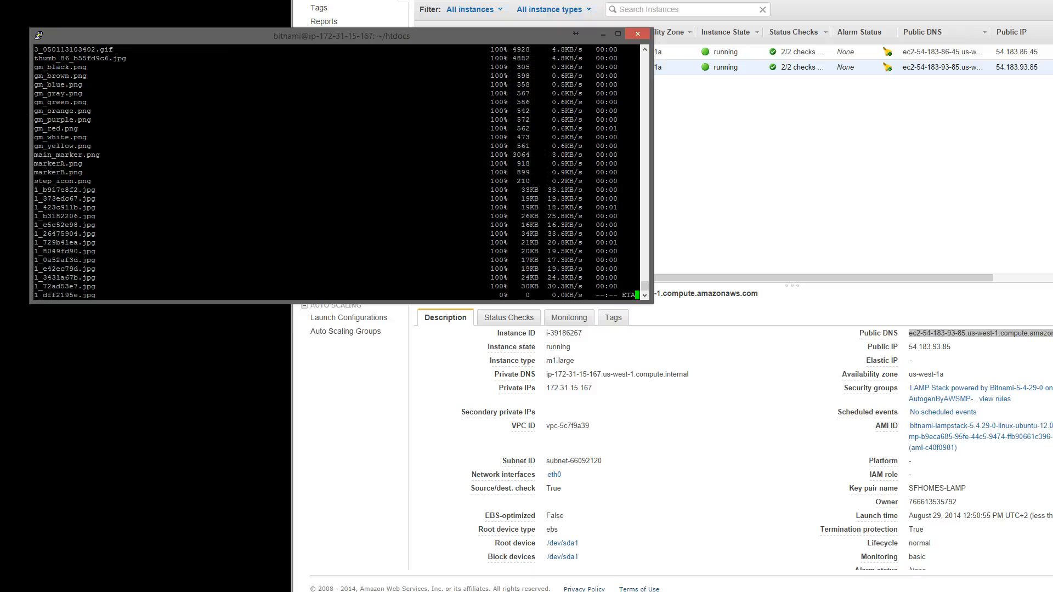
Bring the EC2 console browser window fully into view and go to the AWS console home page.
left_click_drag(292, 0, 106, 6)
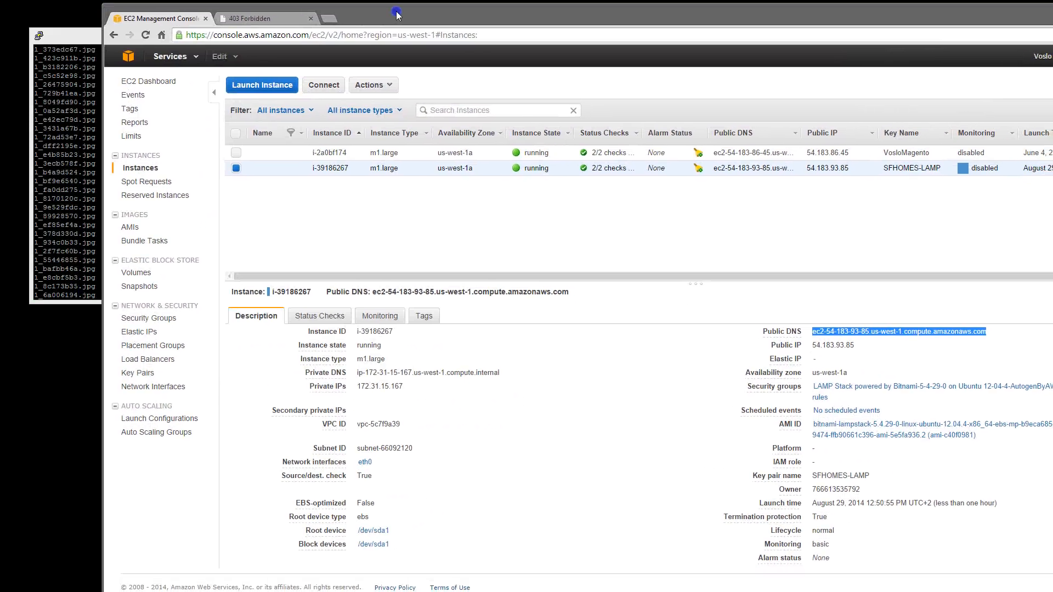
left_click_drag(399, 15, 305, 17)
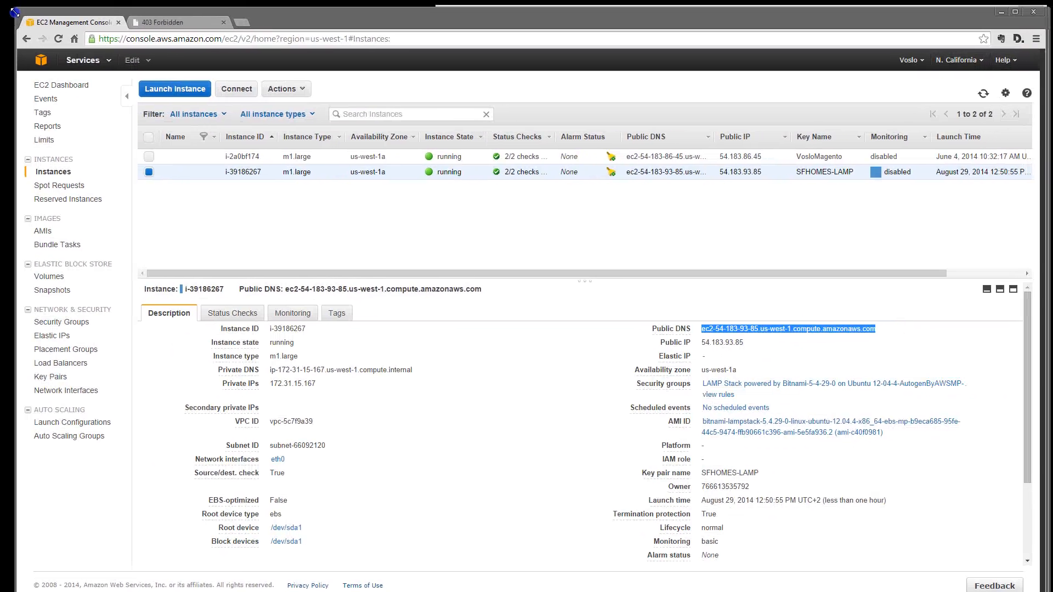
left_click(62, 84)
left_click(38, 61)
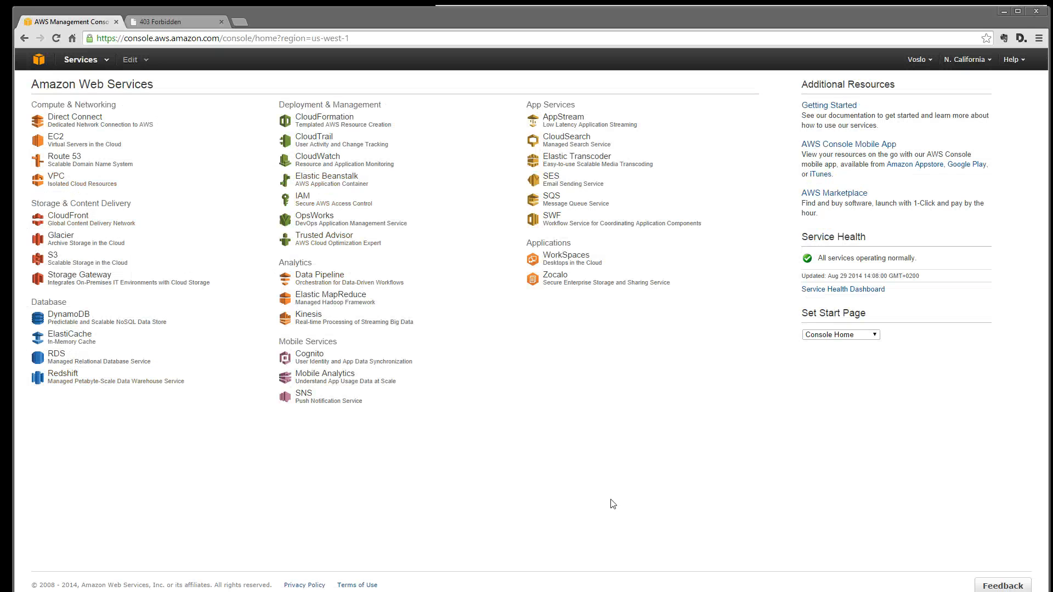
left_click(668, 513)
left_click(75, 118)
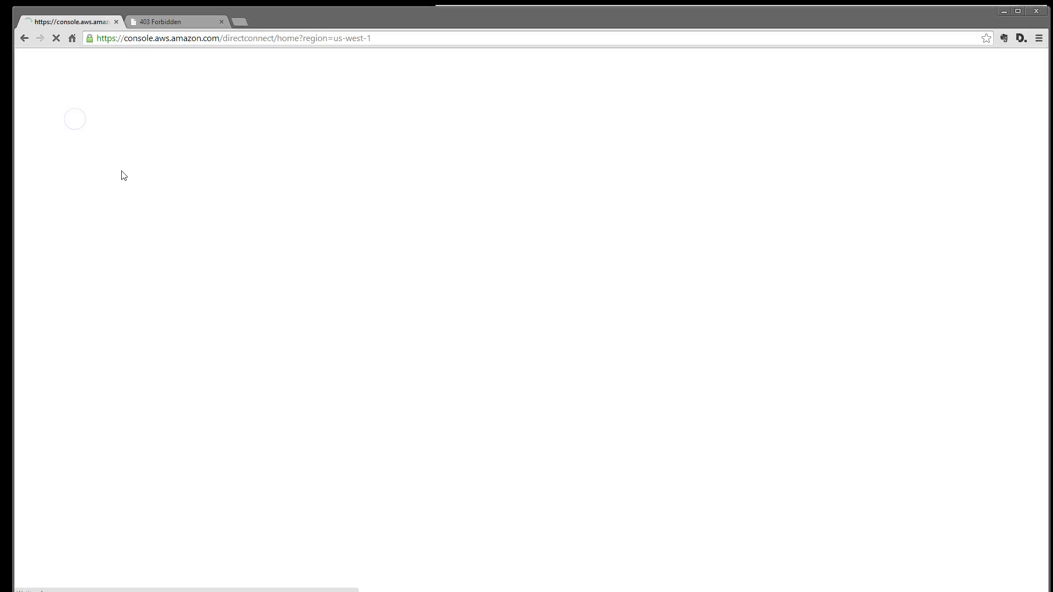
left_click(25, 37)
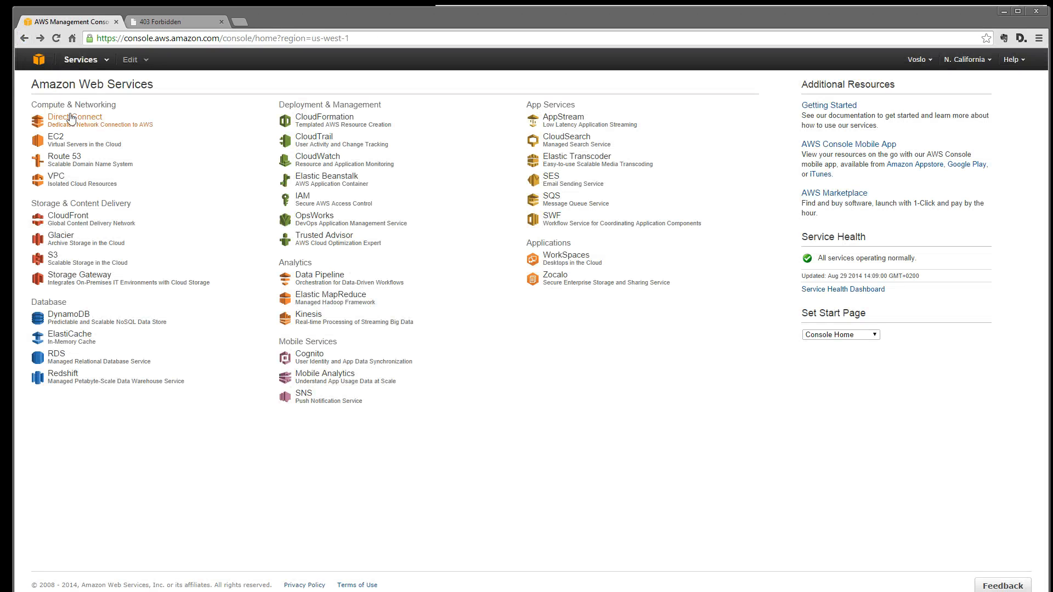
Start launching a new EC2 instance and show the AWS Marketplace machine images.
left_click(56, 137)
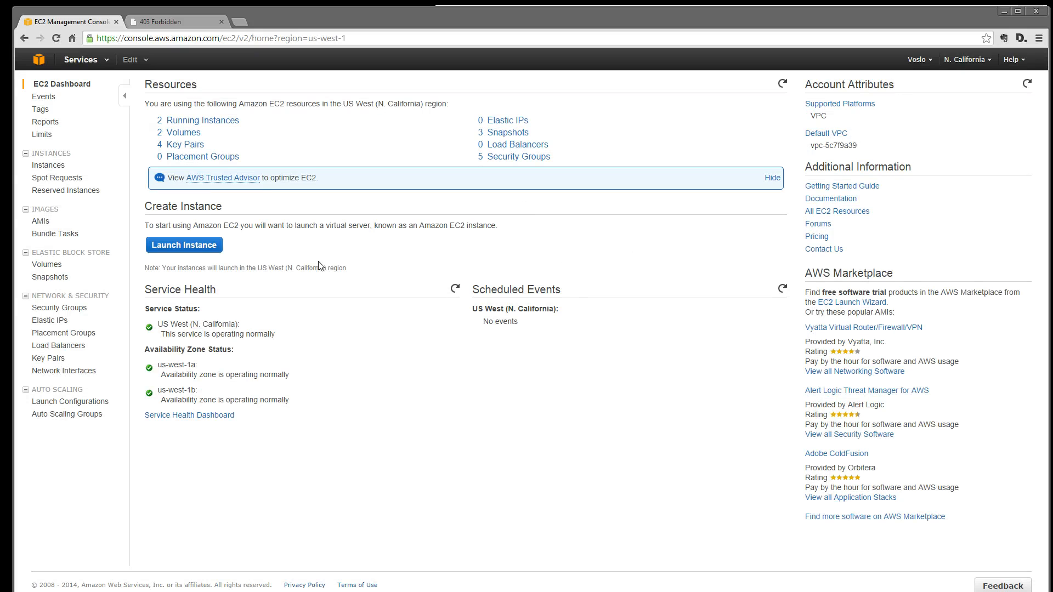
left_click(184, 244)
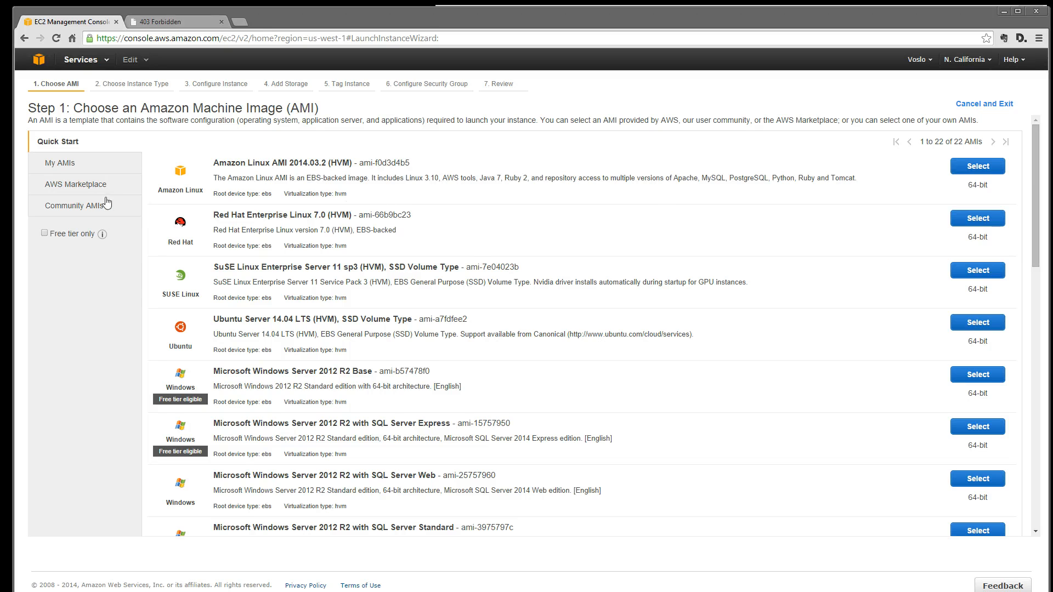
left_click(90, 189)
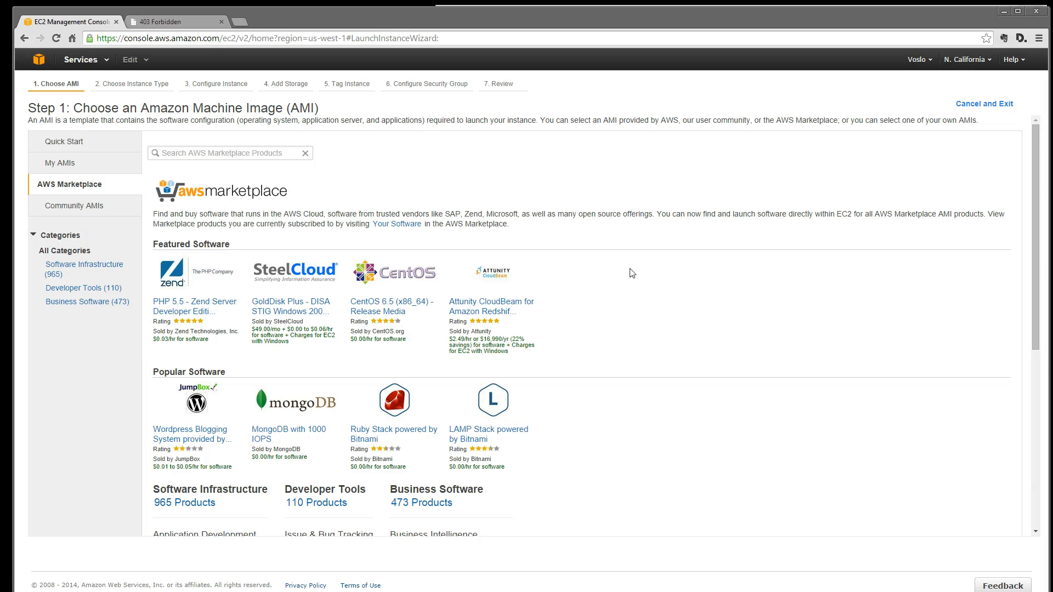
Search the AWS Marketplace images for magento and highlight the vendor name in the Magento powered by Bitnami title.
scroll(605, 291, "down", 4)
scroll(605, 291, "up", 4)
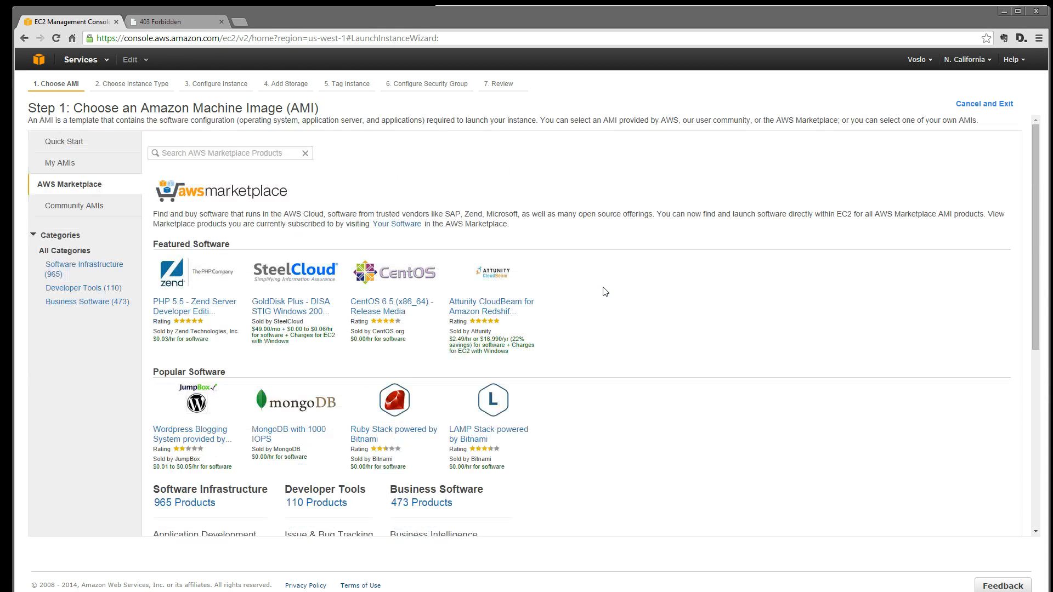
left_click(227, 153)
type("magento")
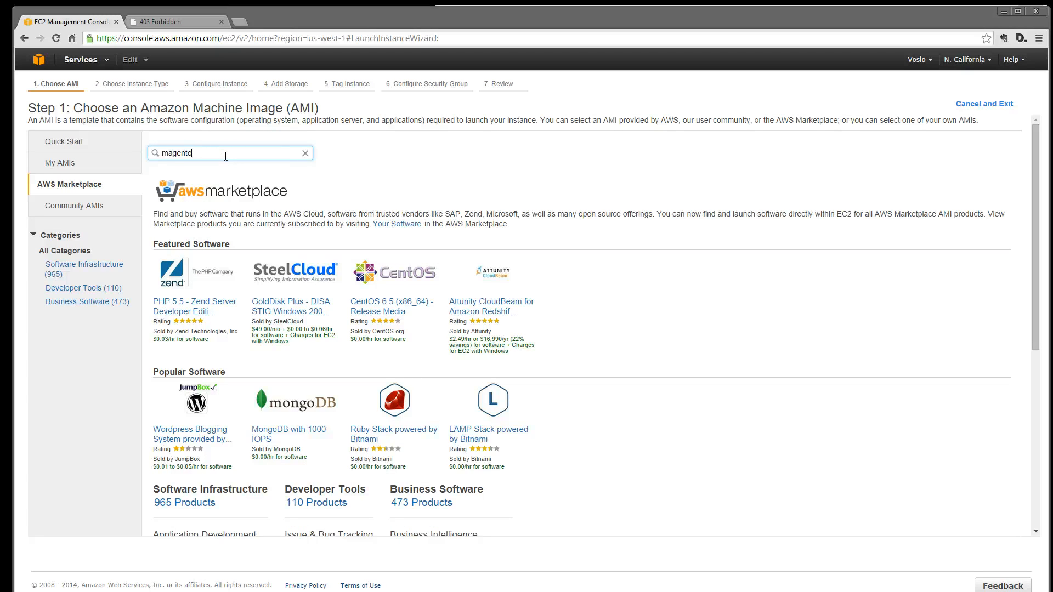
key("Return")
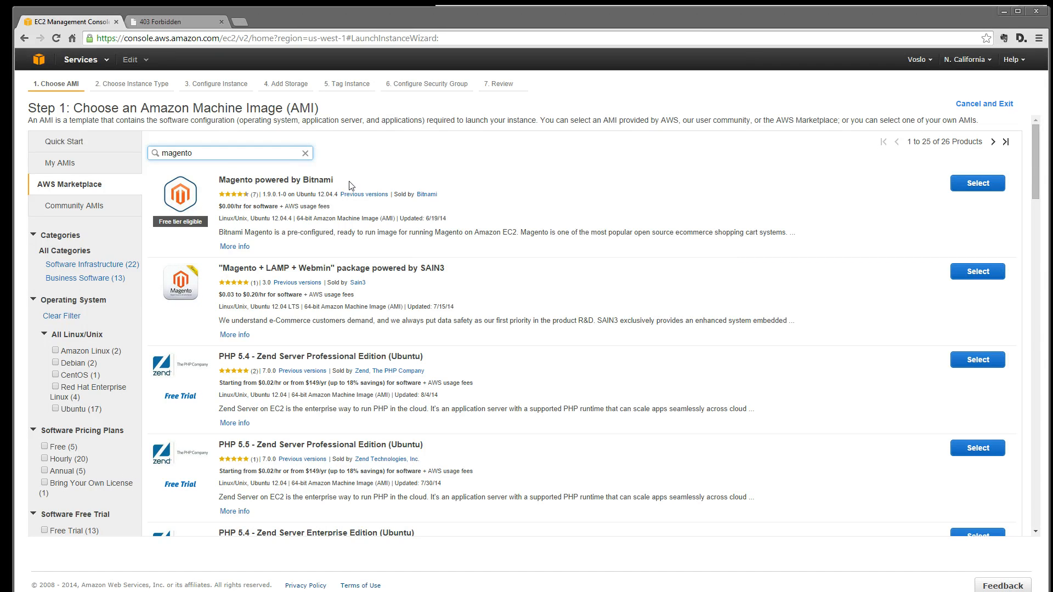
left_click_drag(333, 181, 301, 179)
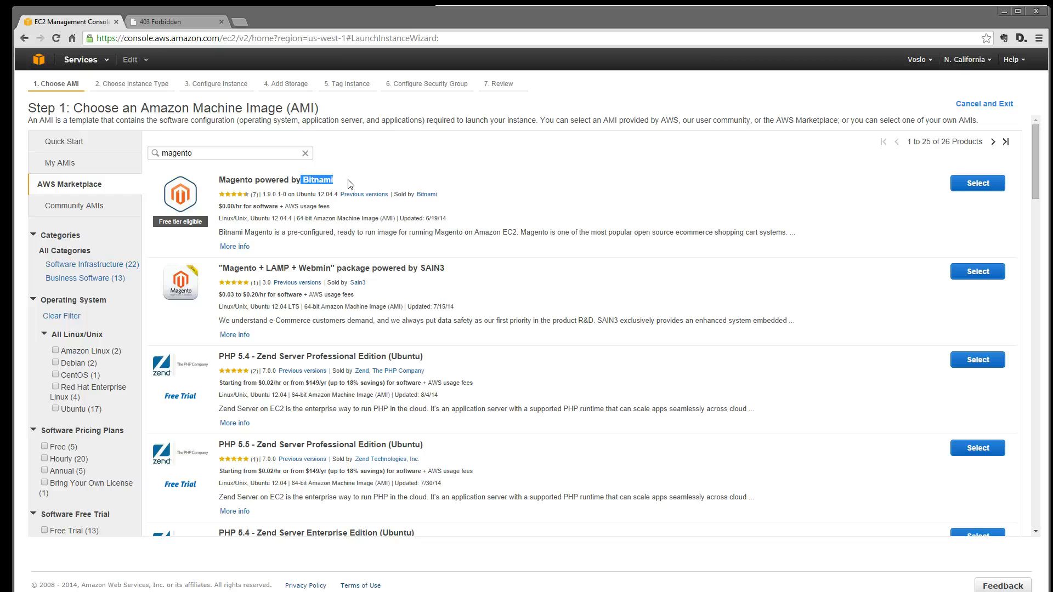
Return to the AWS Marketplace overview and search its products for wordpress.
left_click(71, 183)
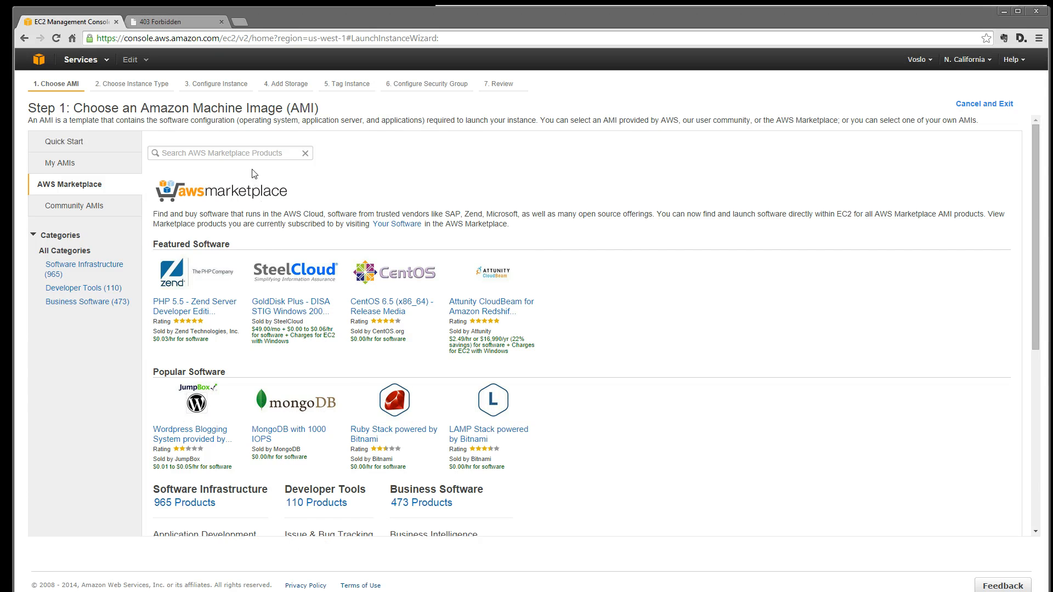
left_click(247, 153)
scroll(555, 348, "down", 4)
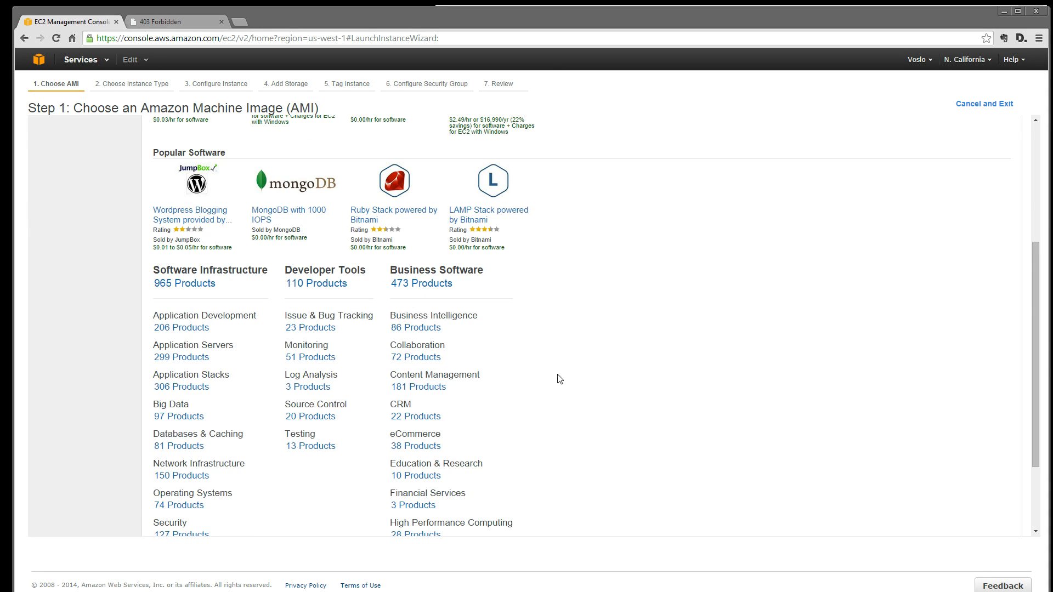
scroll(558, 377, "up", 4)
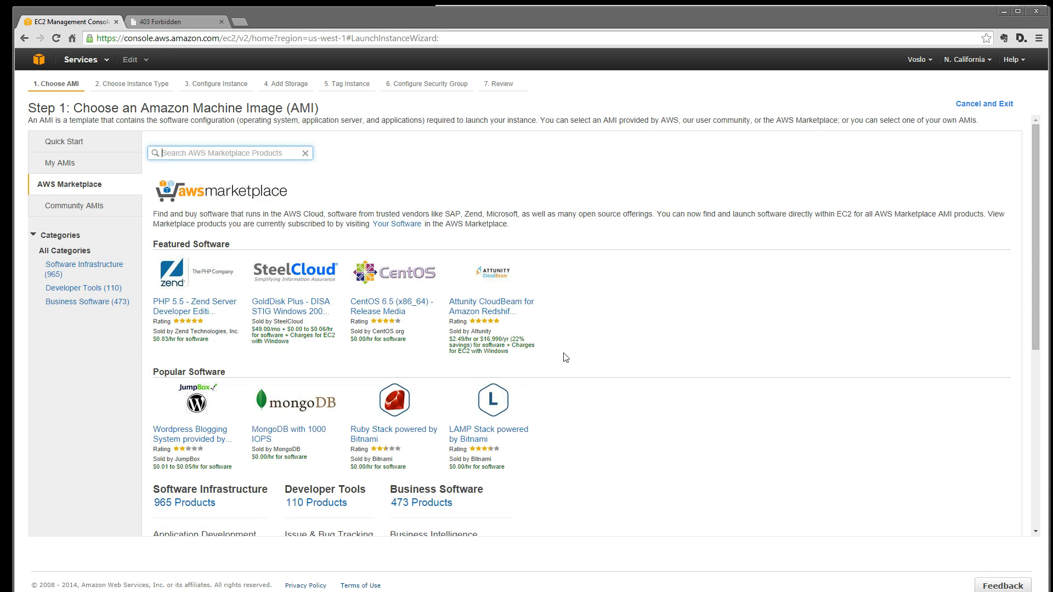
type("wordpress")
key("Return")
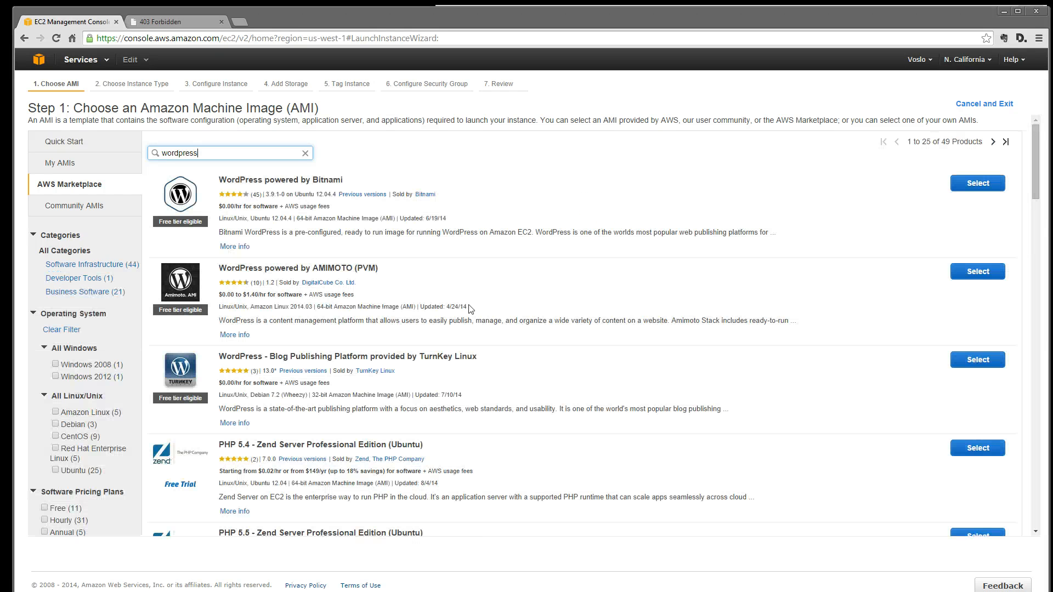
Look through the WordPress image listings and compare their vendors and hourly software prices.
scroll(470, 304, "down", 3)
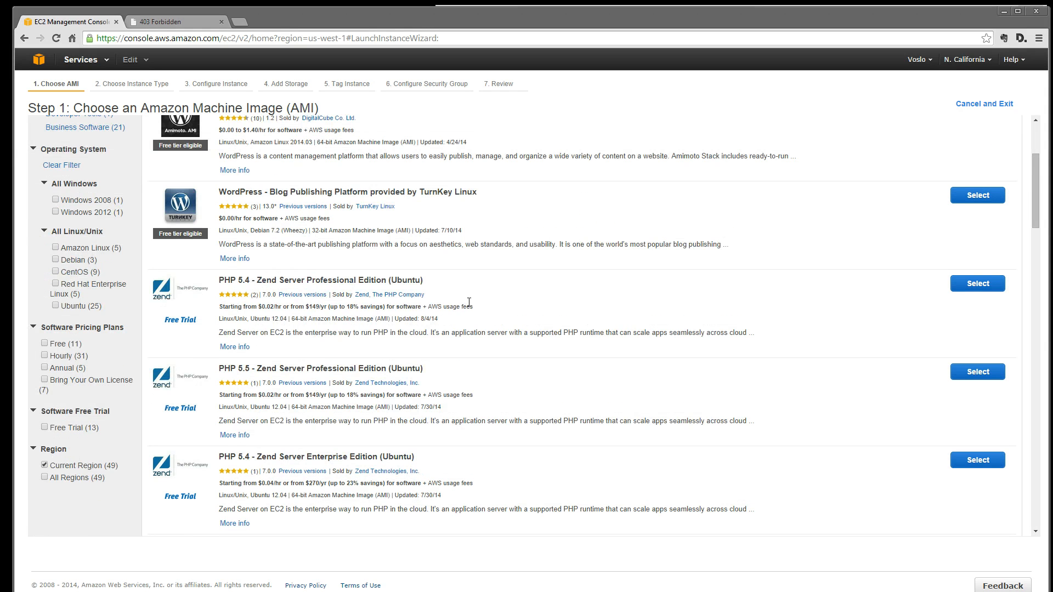
scroll(394, 305, "up", 3)
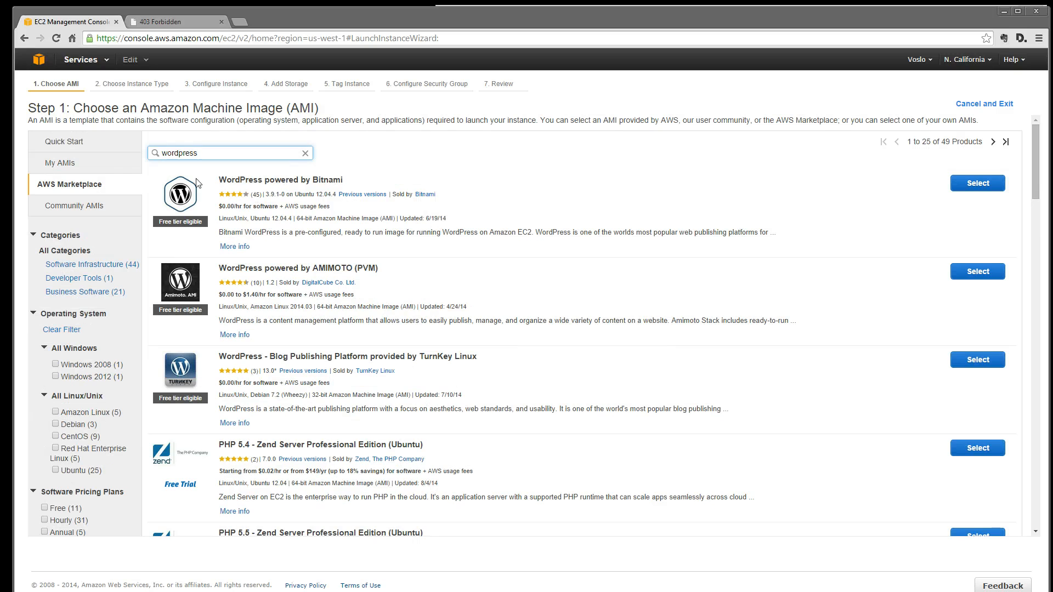
scroll(594, 364, "down", 8)
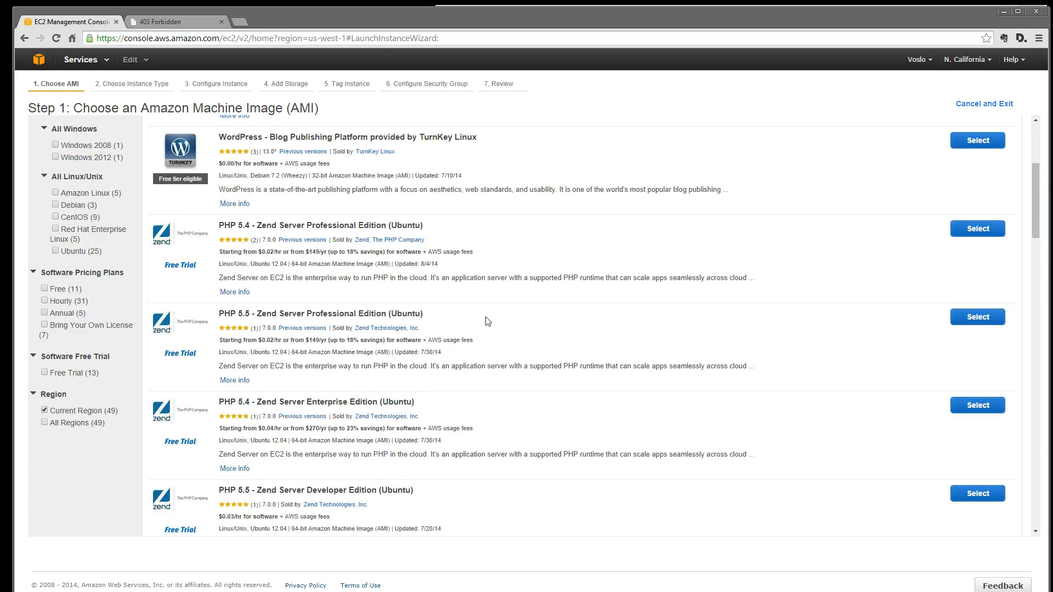
scroll(486, 321, "down", 2)
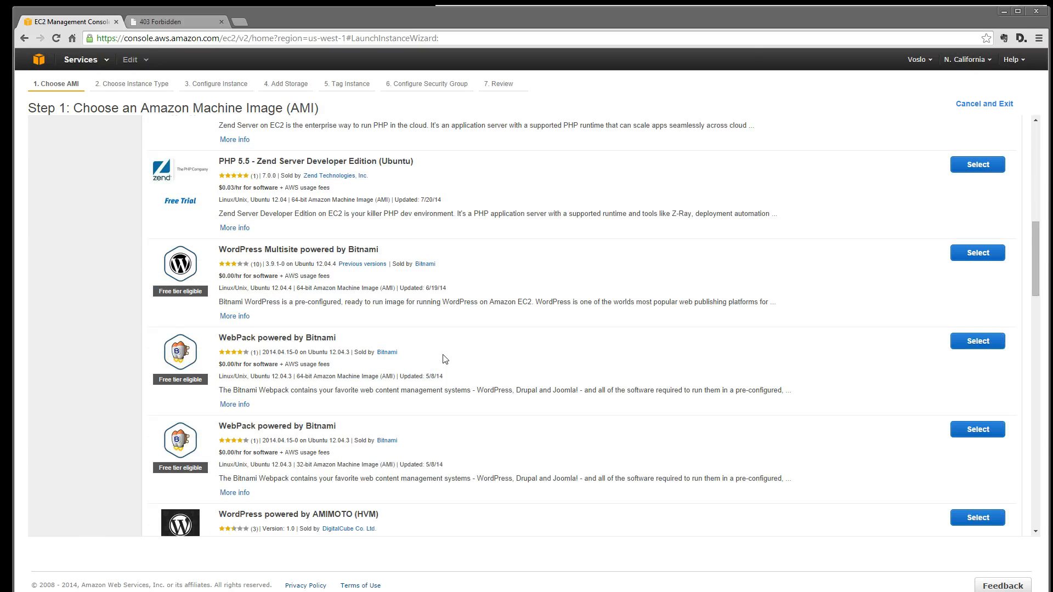
scroll(543, 344, "down", 7)
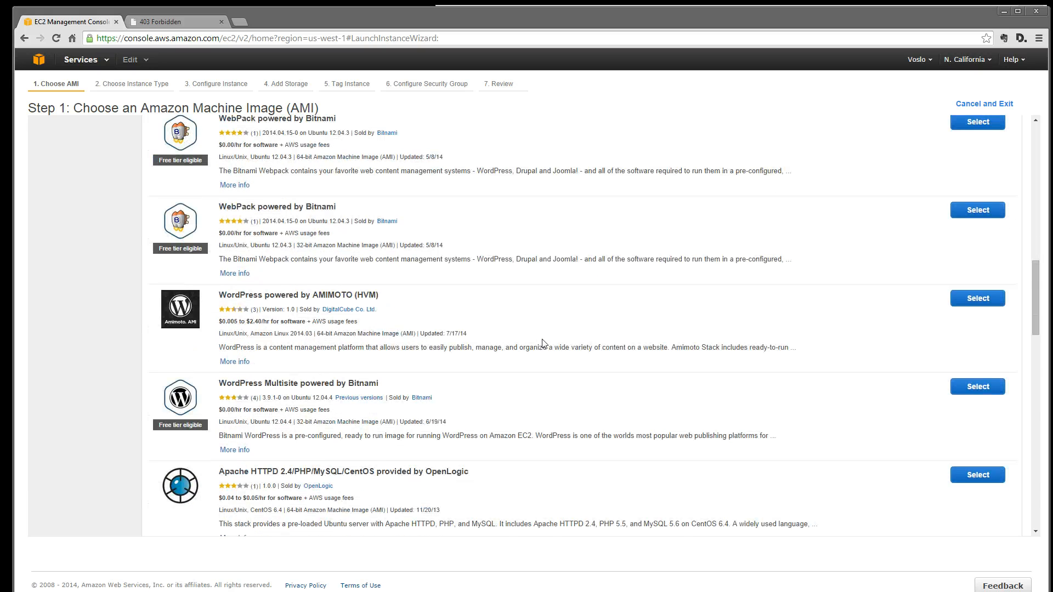
scroll(531, 344, "down", 6)
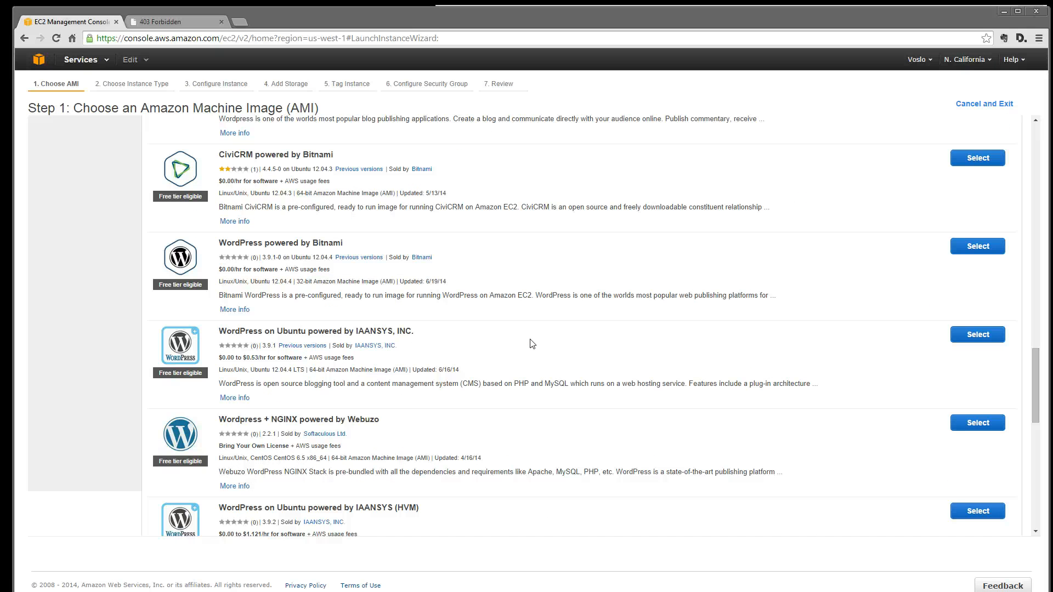
scroll(530, 343, "up", 13)
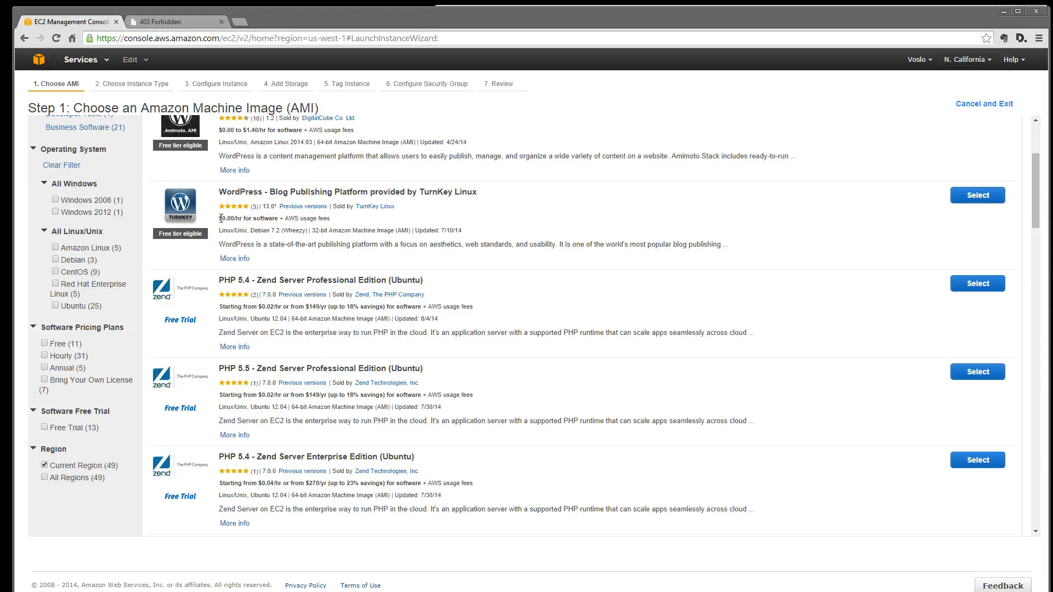
left_click_drag(221, 218, 244, 218)
scroll(530, 386, "up", 3)
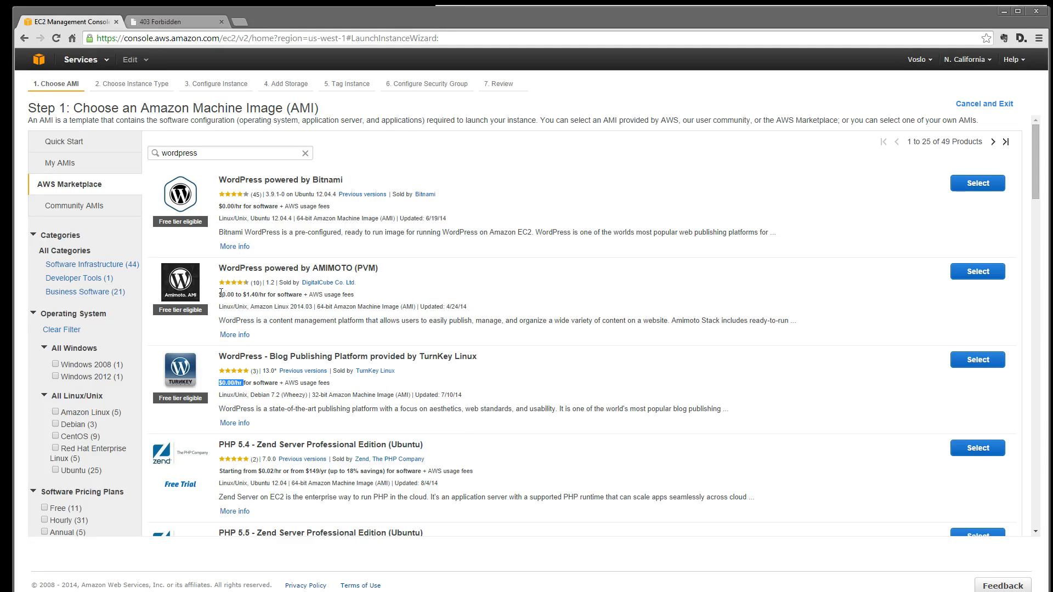
left_click(257, 294)
Return to the AWS Marketplace overview and choose LAMP Stack powered by Bitnami as the machine image.
left_click(71, 186)
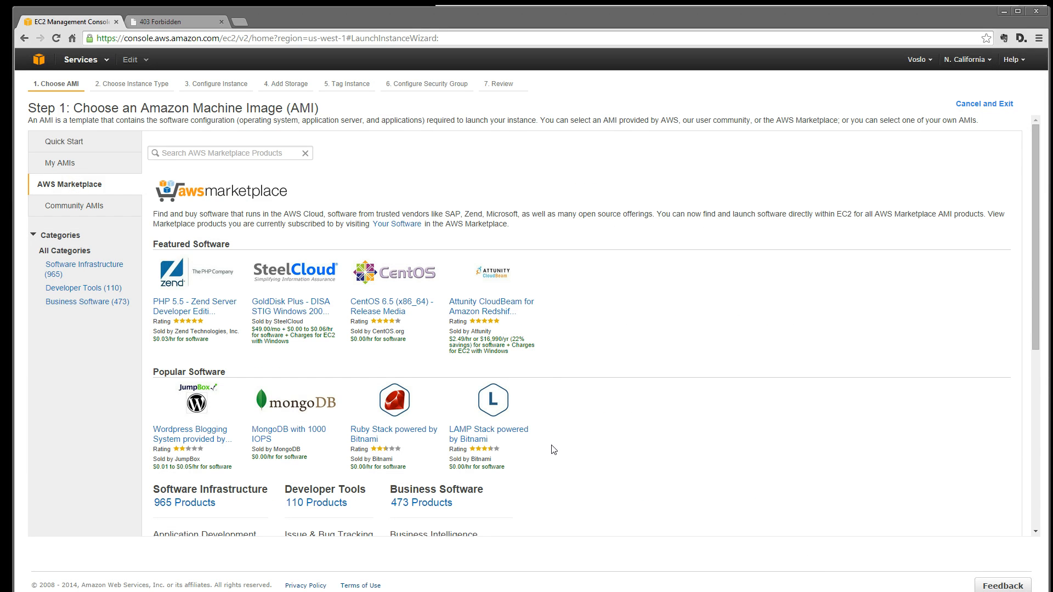
left_click(495, 428)
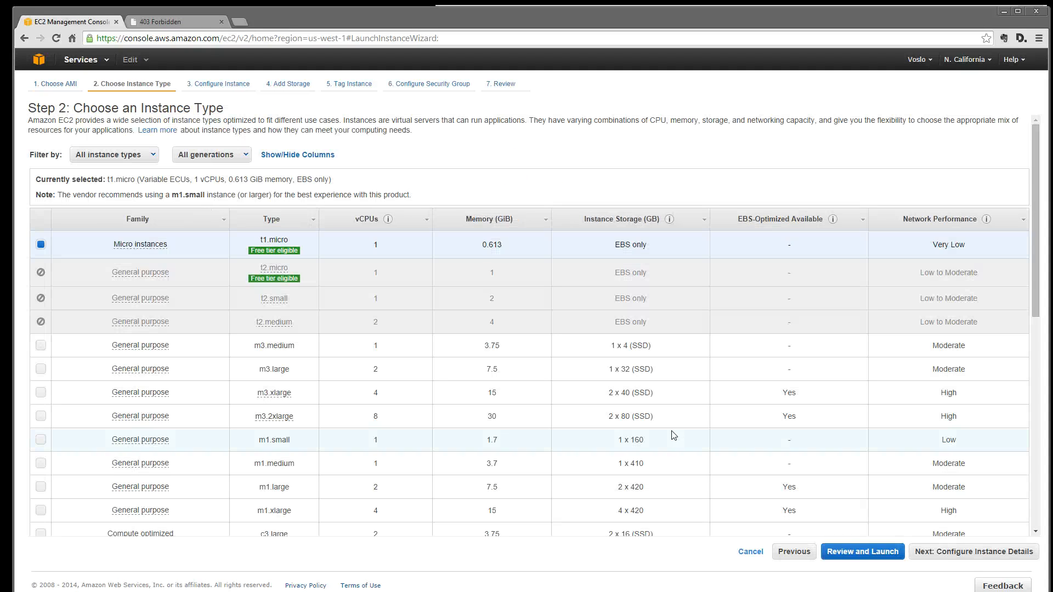
Select the general purpose m1.large instance type.
scroll(493, 422, "down", 1)
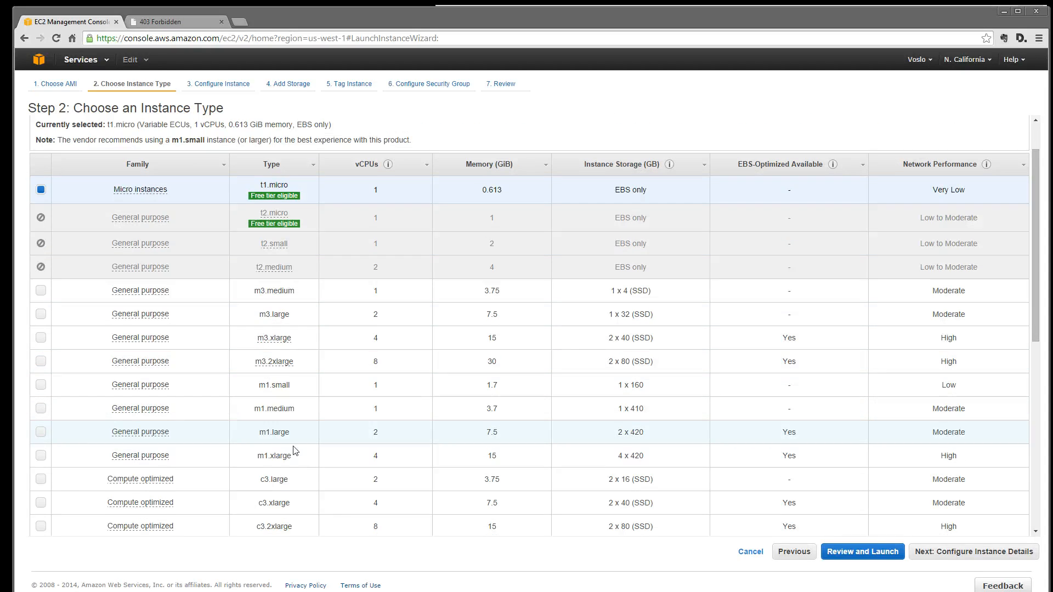
left_click(41, 432)
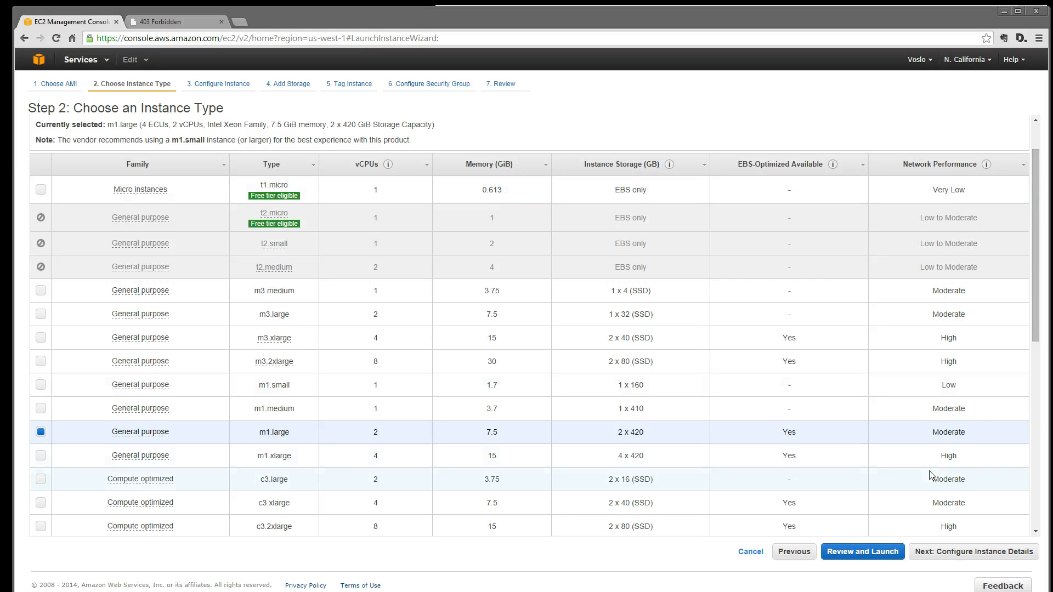
mouse_move(152, 459)
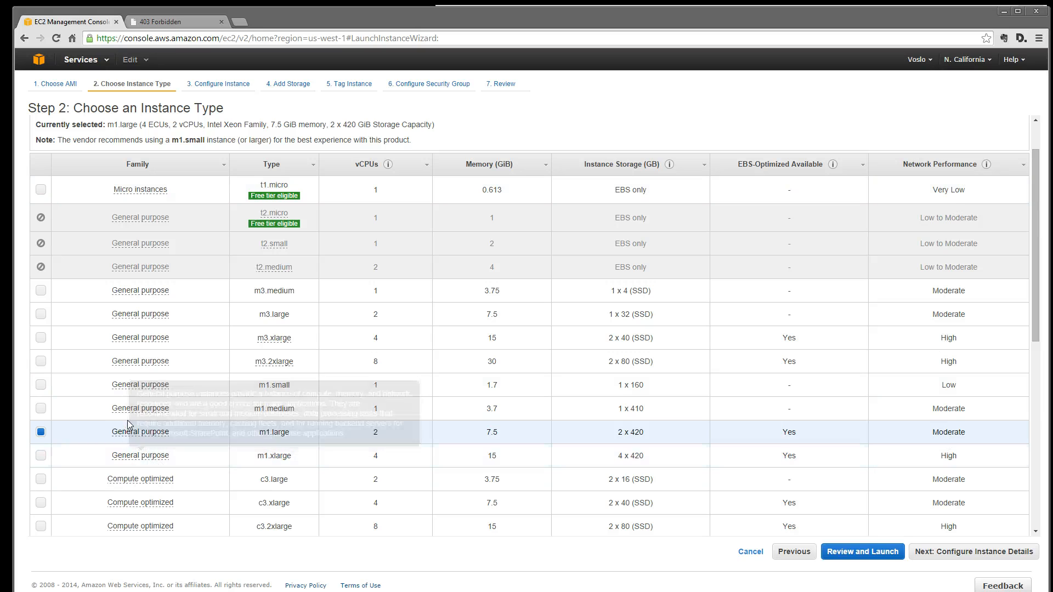
mouse_move(127, 433)
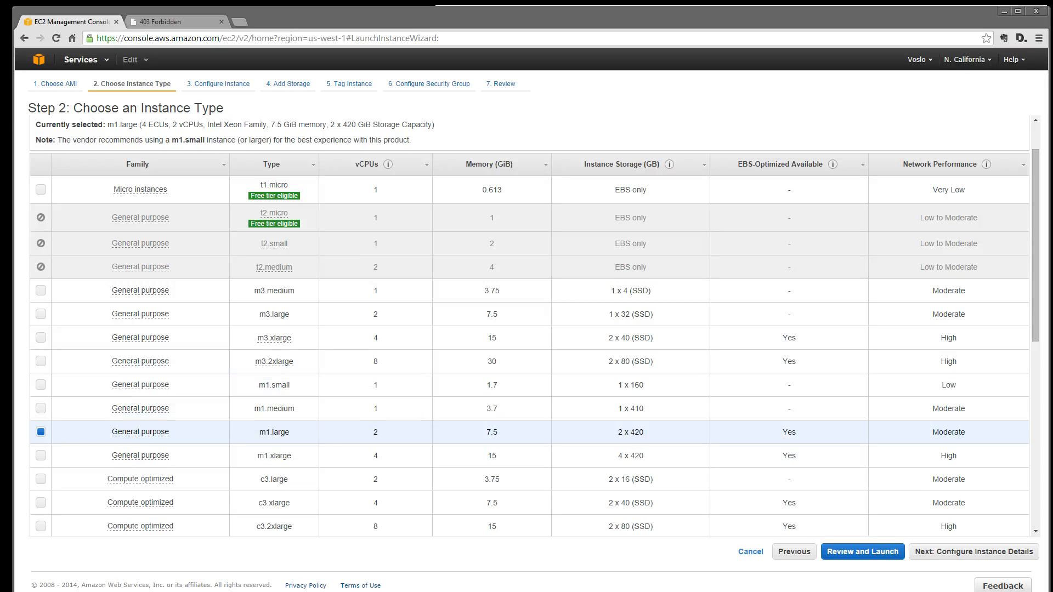
Set the instance type to t1.micro and show its free tier eligibility details.
scroll(178, 362, "up", 1)
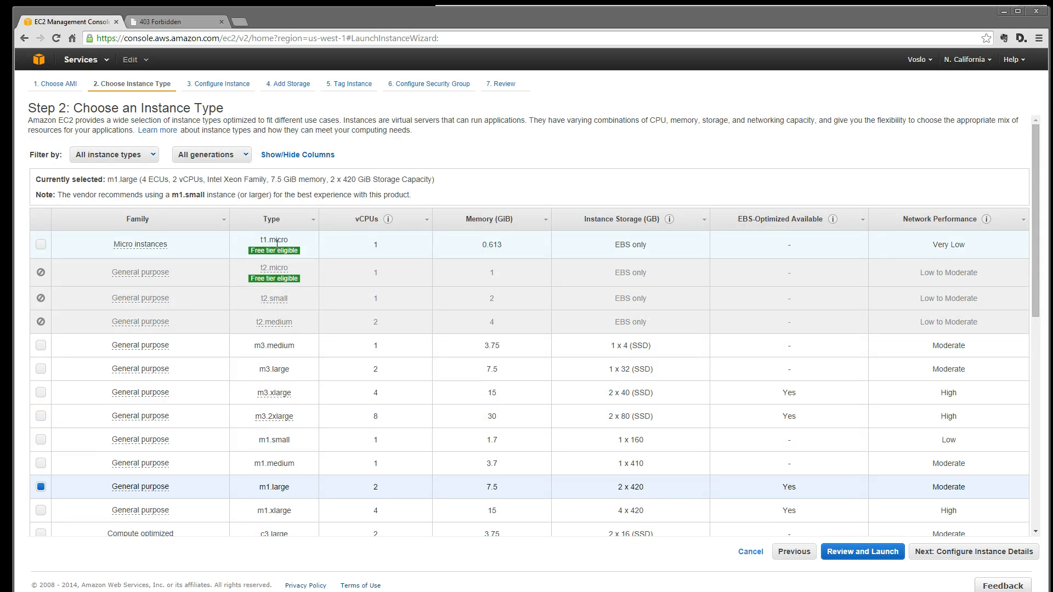
left_click(41, 244)
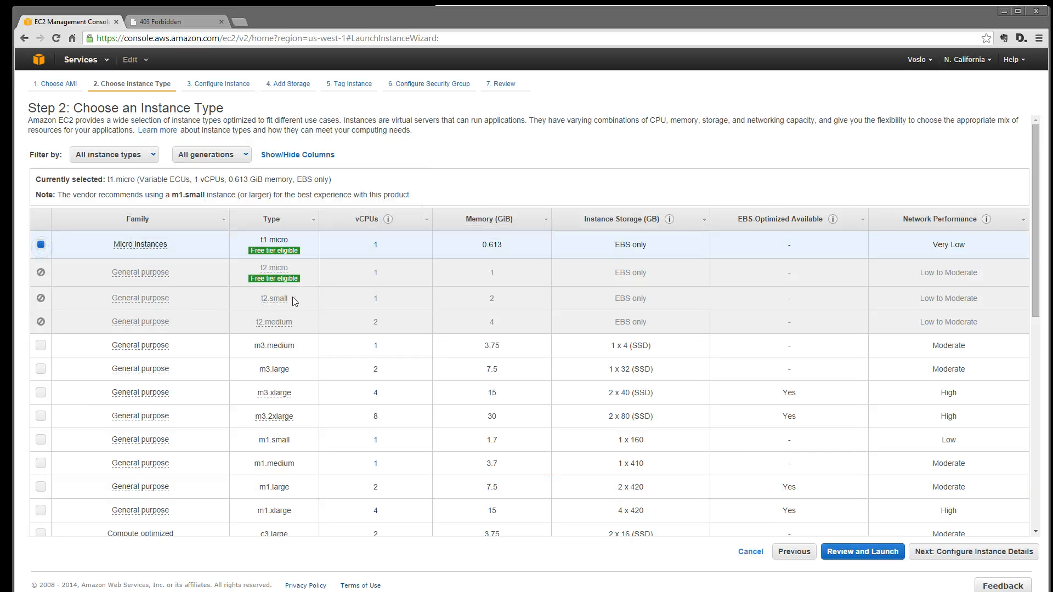
mouse_move(257, 255)
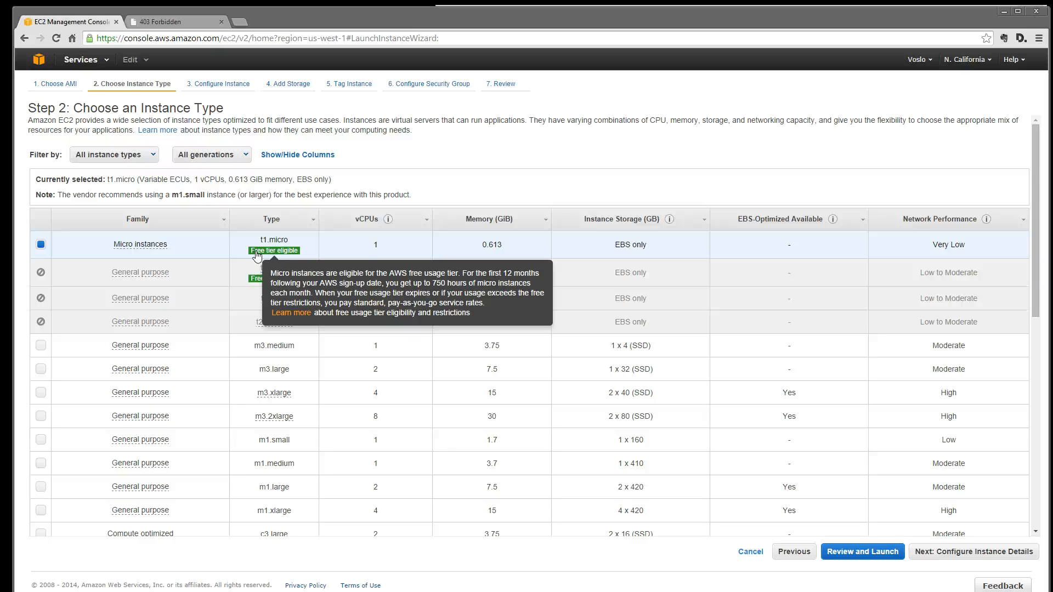
Switch to Calculator and multiply 24 by 7 and by 4 to work out the hours in four weeks.
key("super")
type("calc")
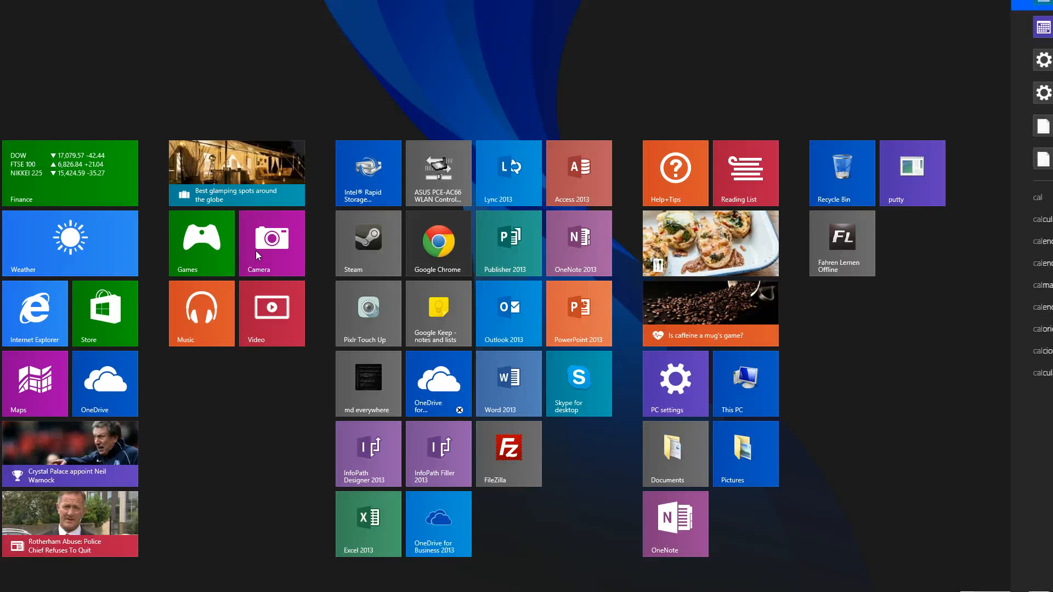
key("Return")
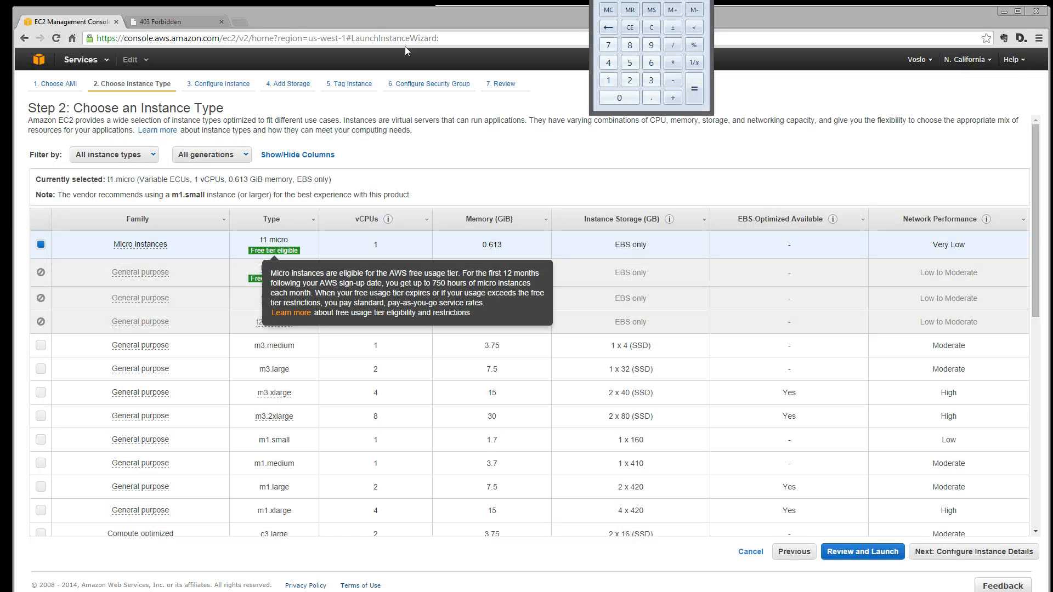
left_click_drag(652, 0, 628, 48)
type("24*7")
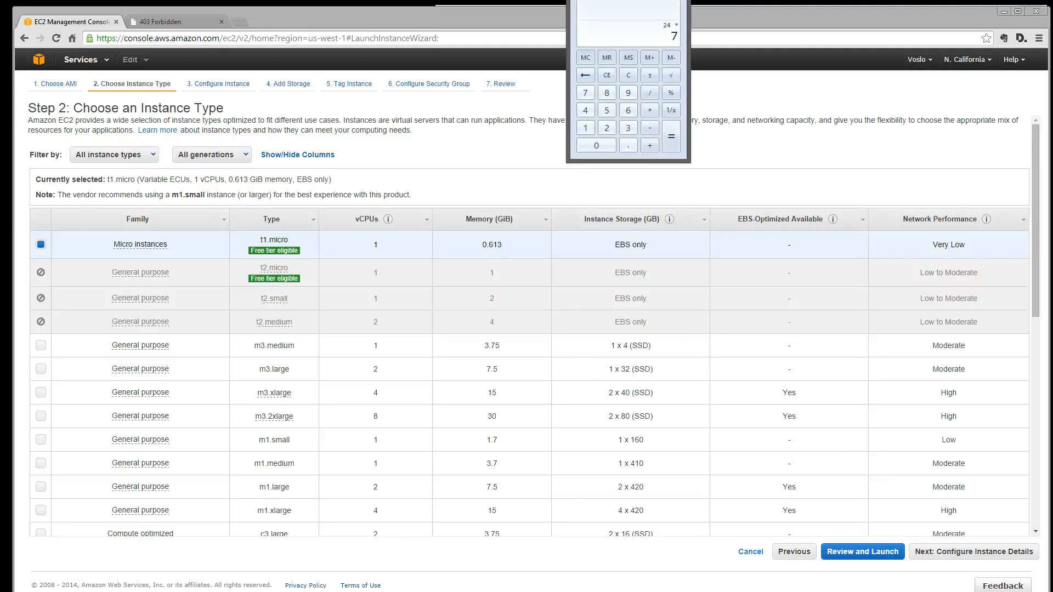
key("Return")
type("*4")
key("Return")
left_click_drag(625, 1, 1051, 0)
left_click(940, 89)
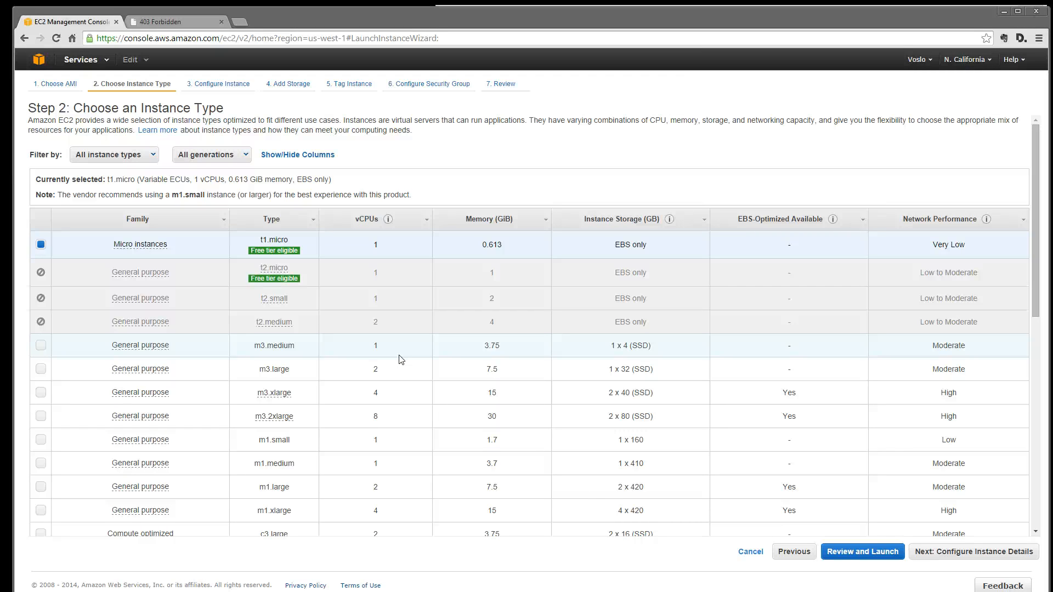
Check the micro instances description and advance through instance details, storage and tags to the security group settings.
mouse_move(147, 248)
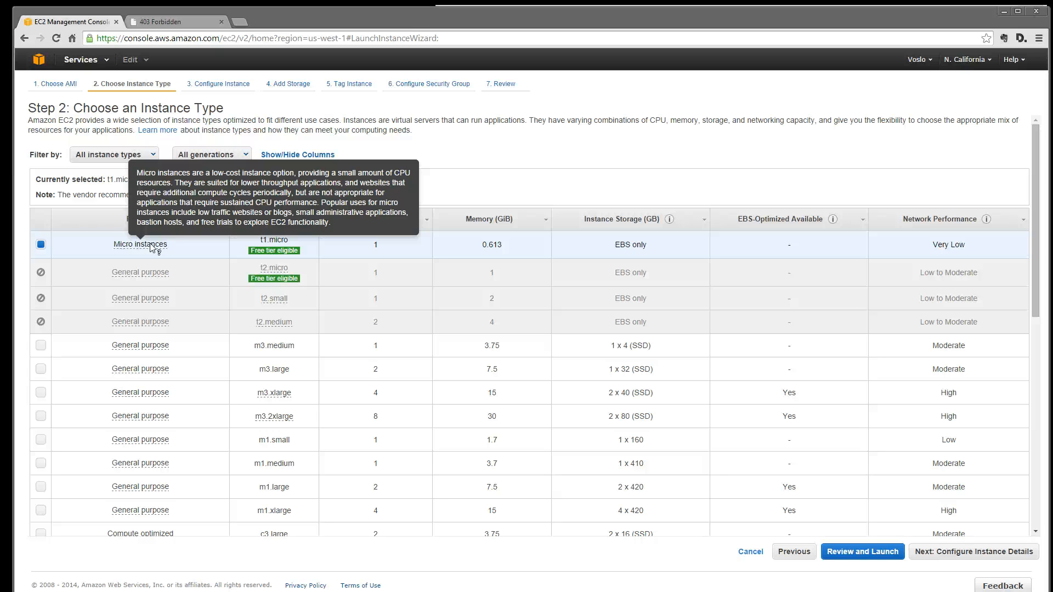
left_click(1003, 550)
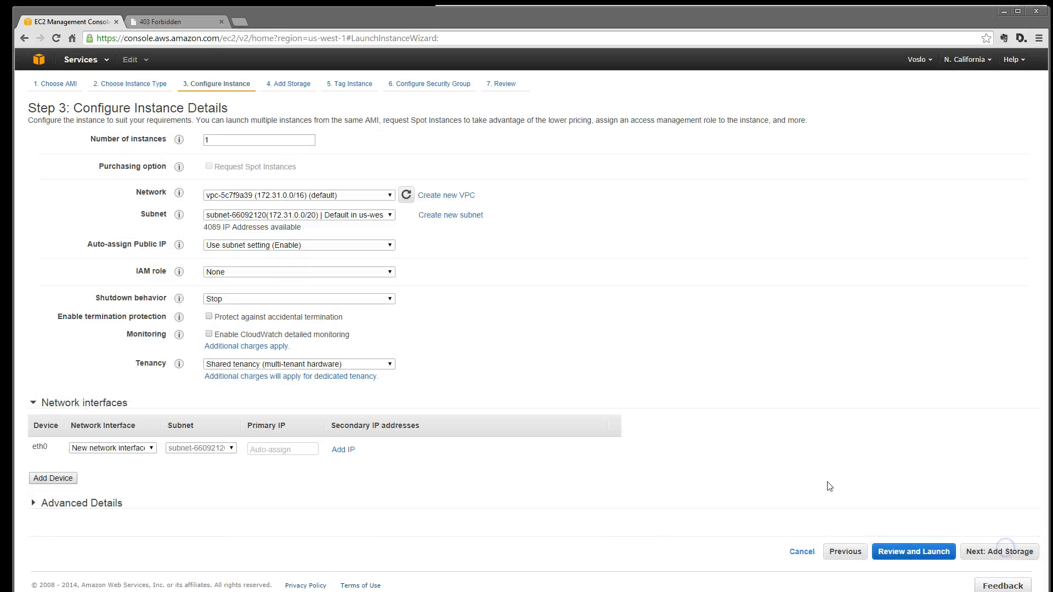
left_click(989, 551)
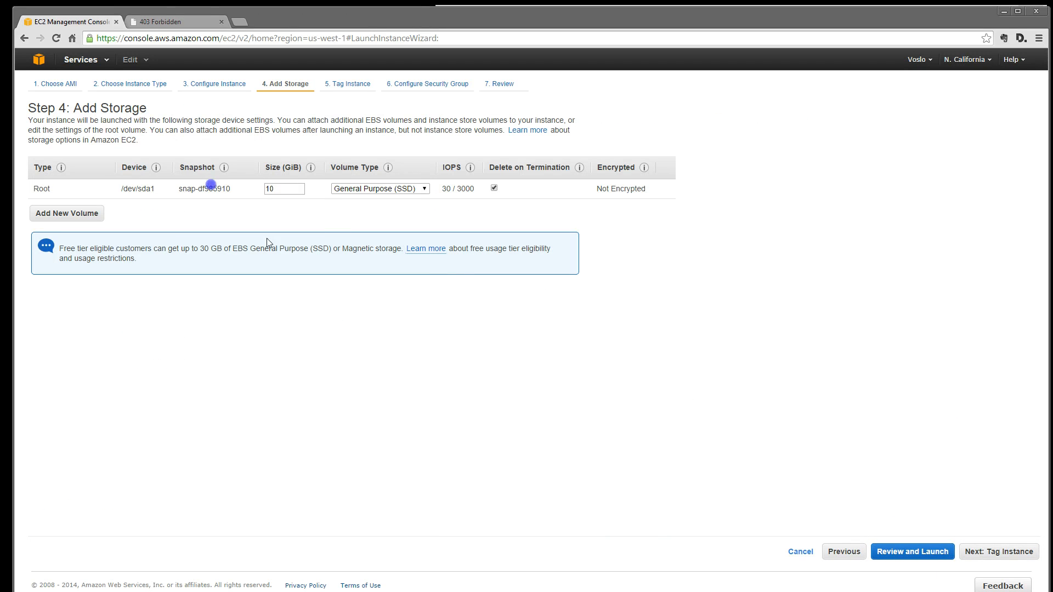
left_click(210, 185)
left_click(996, 552)
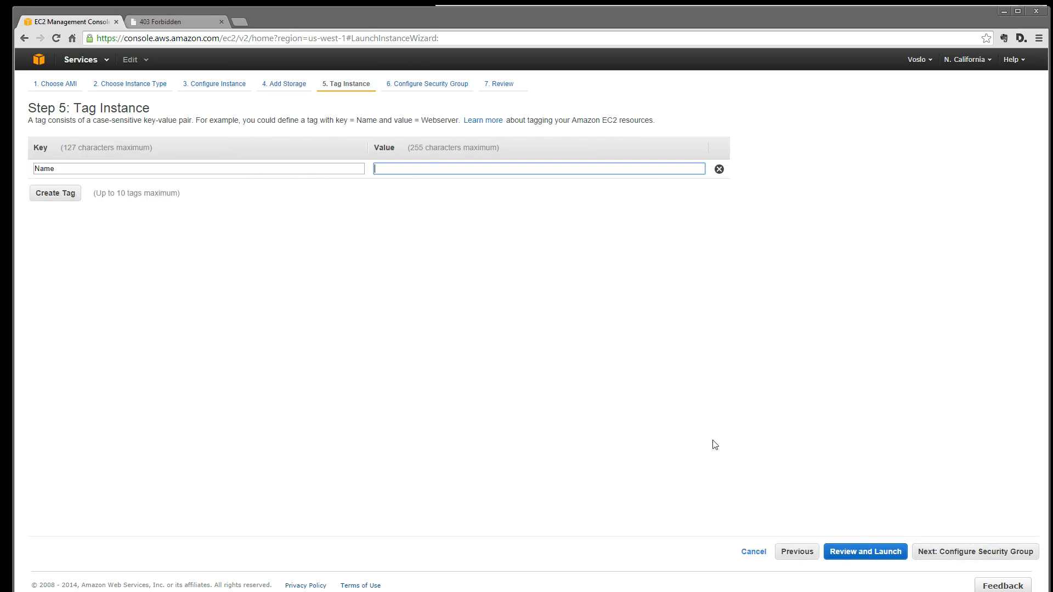
left_click(961, 554)
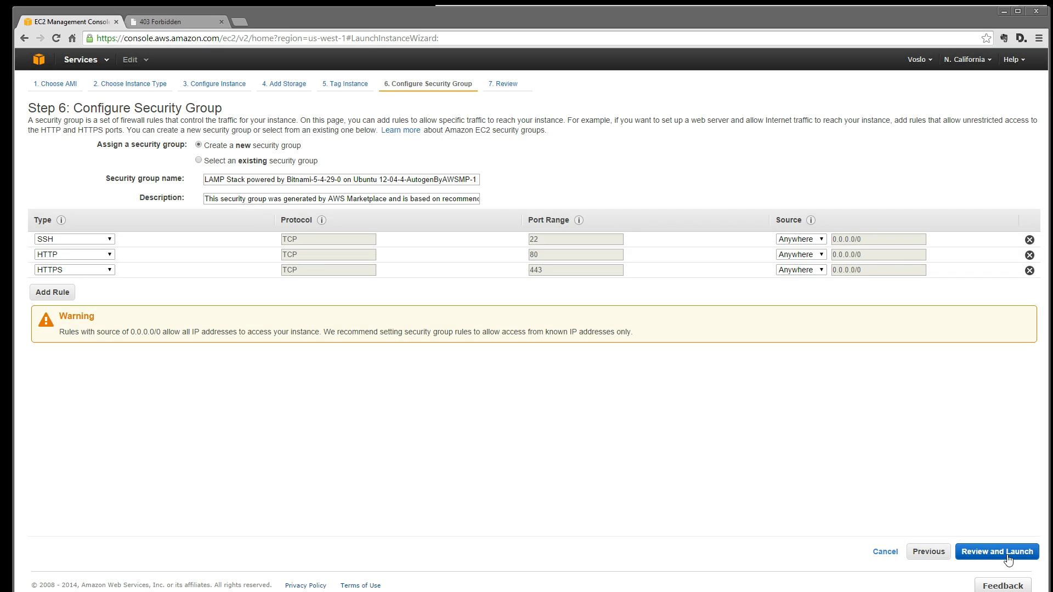
Go back to review the available instance types and return to the Configure Instance Details page.
left_click(113, 84)
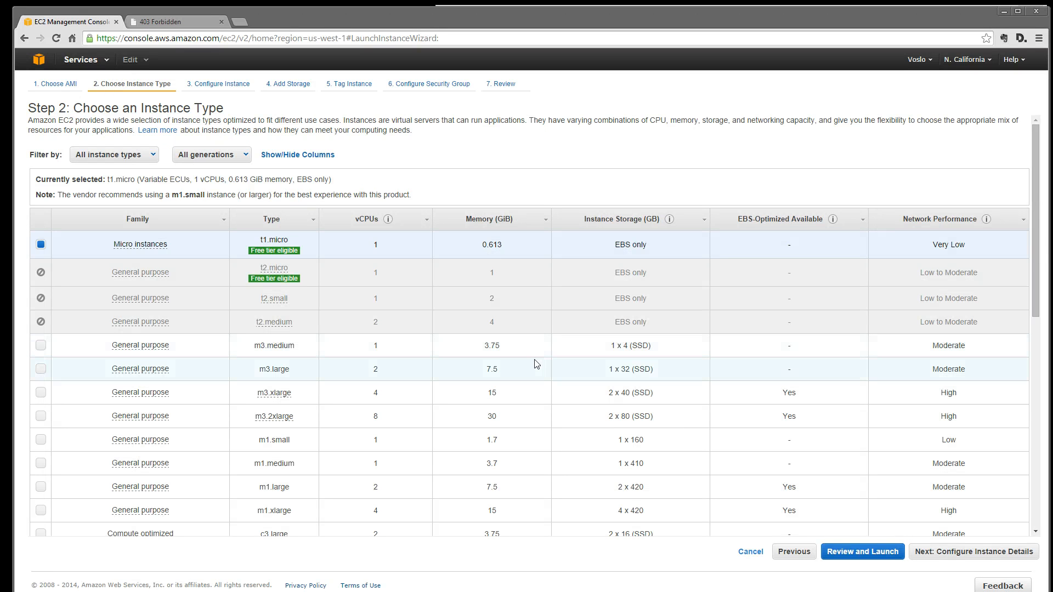
scroll(536, 364, "down", 5)
scroll(536, 364, "up", 5)
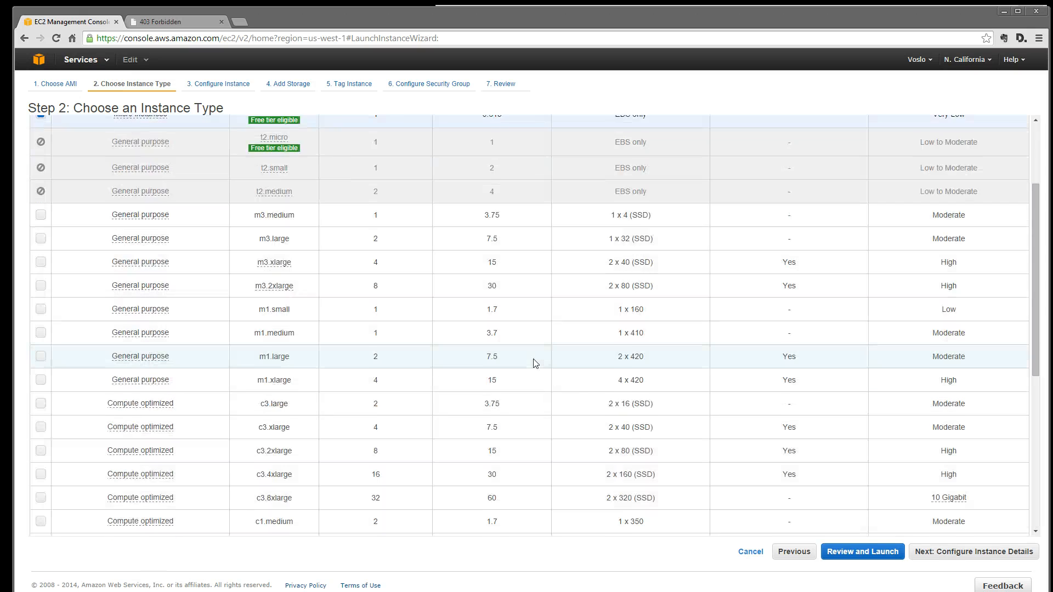
left_click(222, 85)
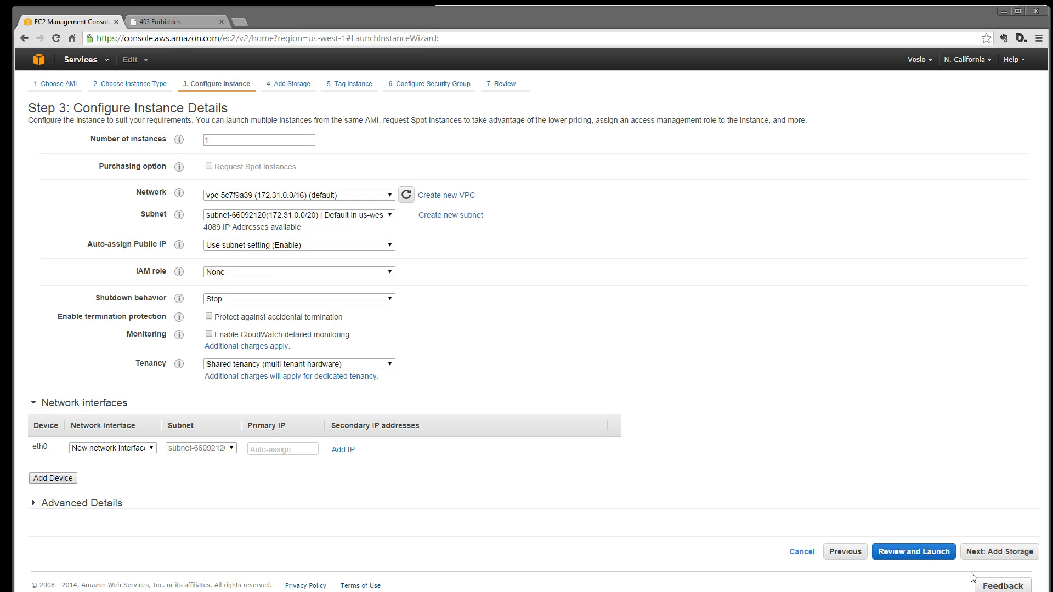
Cancel the launch wizard and open the list of existing EC2 instances.
left_click(801, 551)
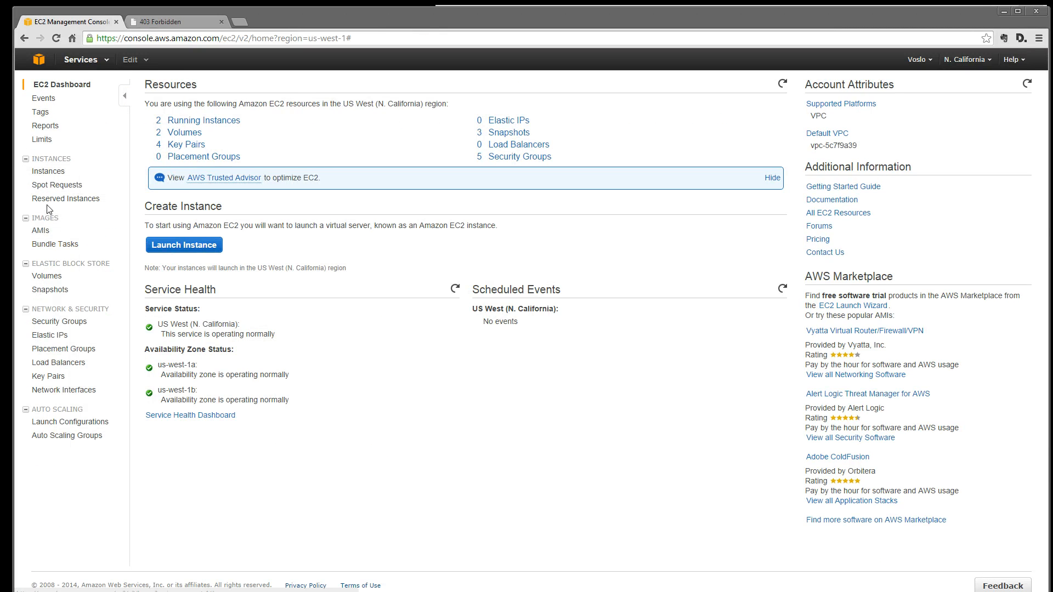
left_click(66, 198)
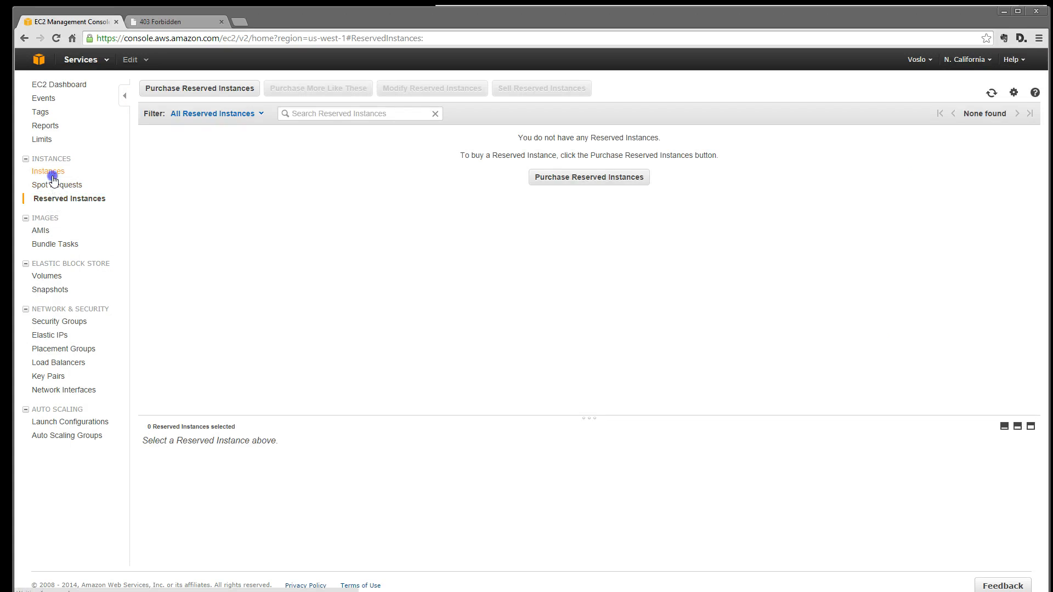
left_click(51, 172)
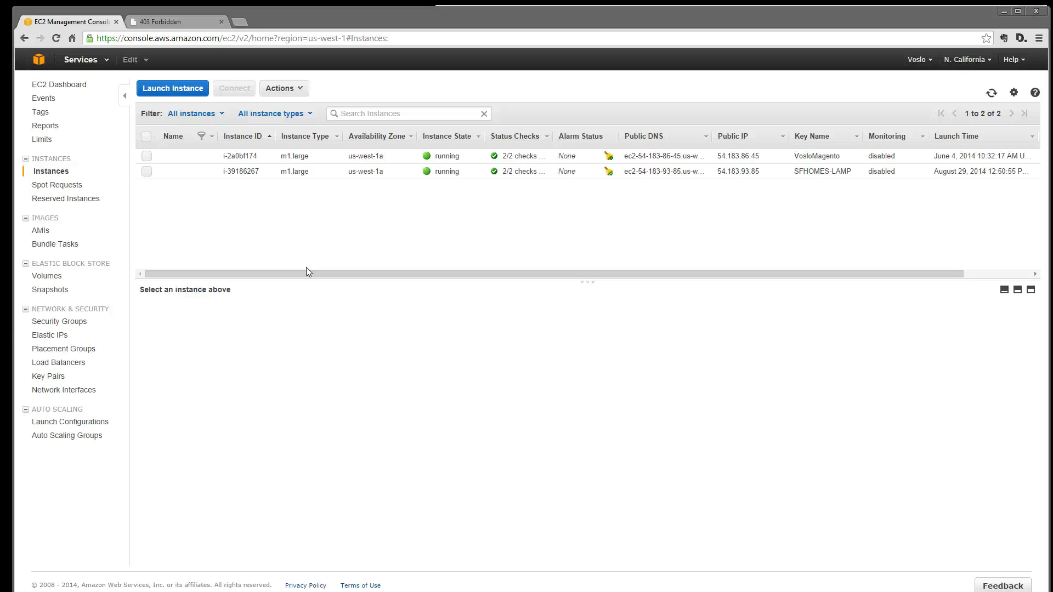
Open the Reserved Instances purchase dialog and search for Linux/UNIX t1.micro offerings in any availability zone.
left_click(84, 199)
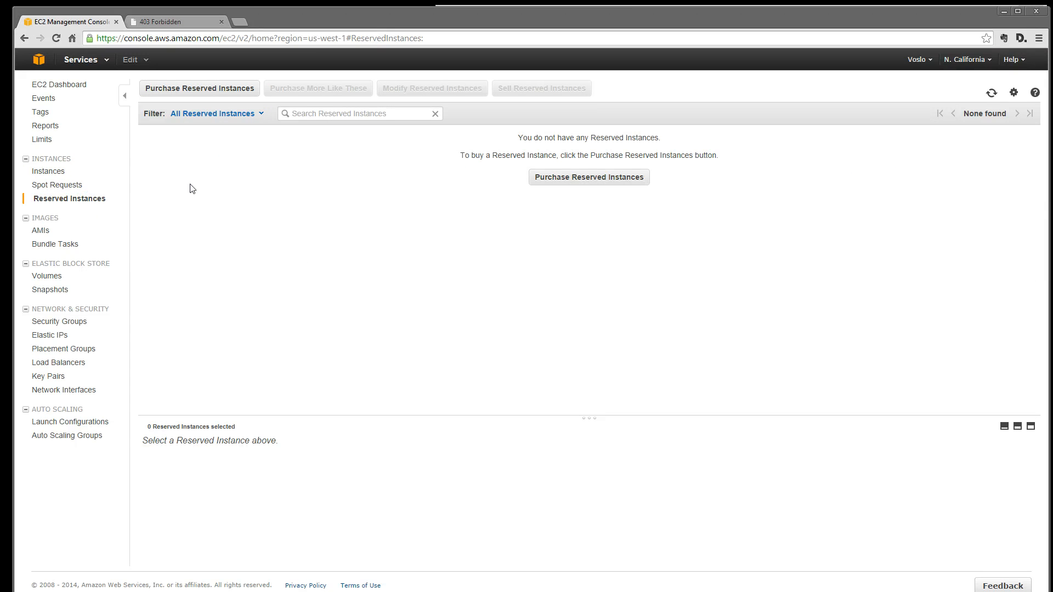
left_click(224, 89)
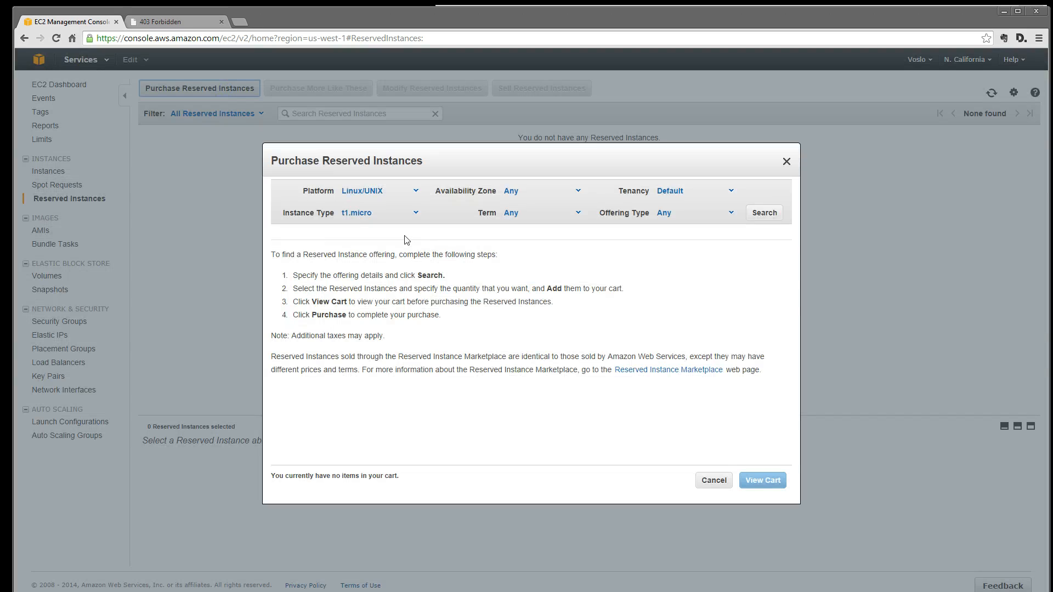
left_click(390, 217)
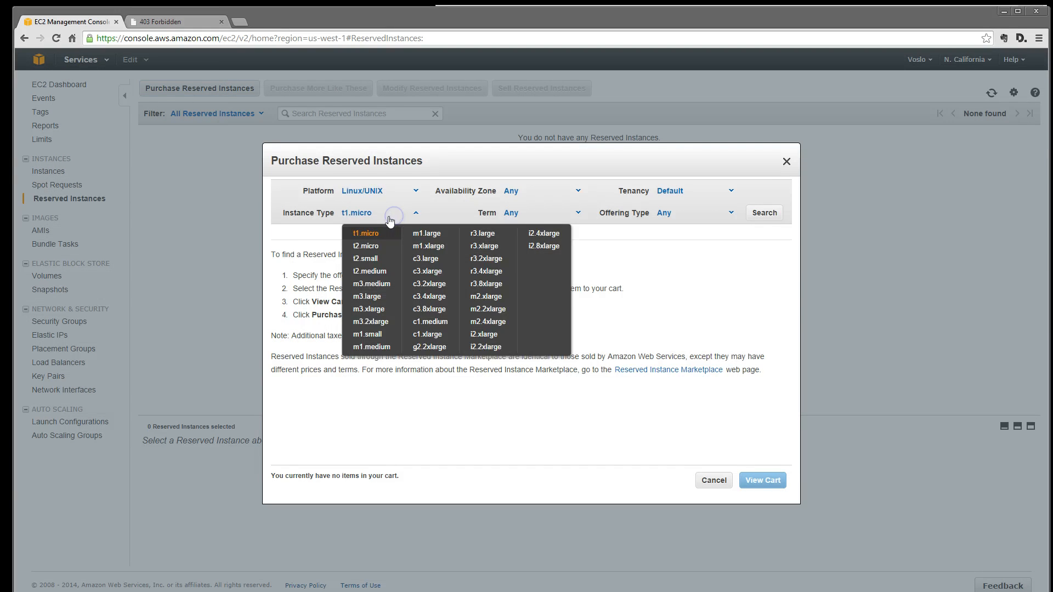
left_click(388, 218)
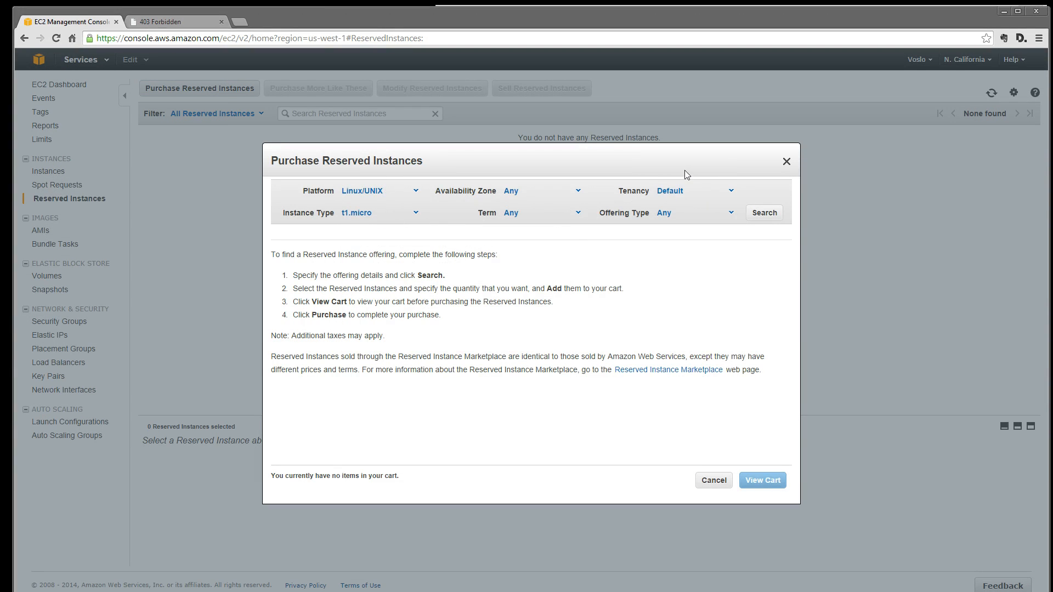
left_click_drag(679, 157, 670, 153)
left_click(369, 208)
left_click(369, 209)
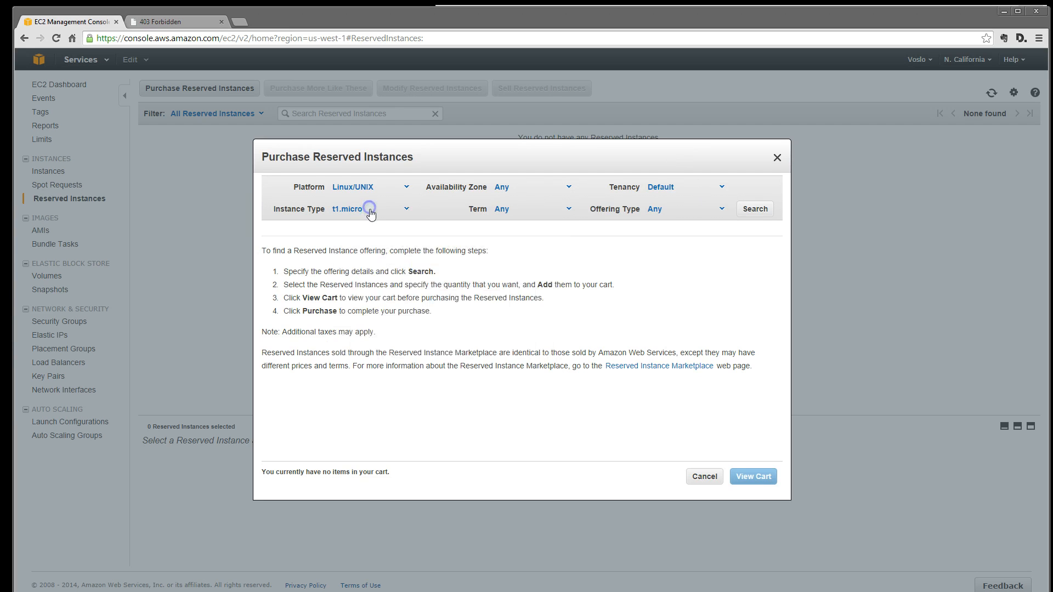
left_click(531, 187)
left_click(531, 187)
left_click(756, 210)
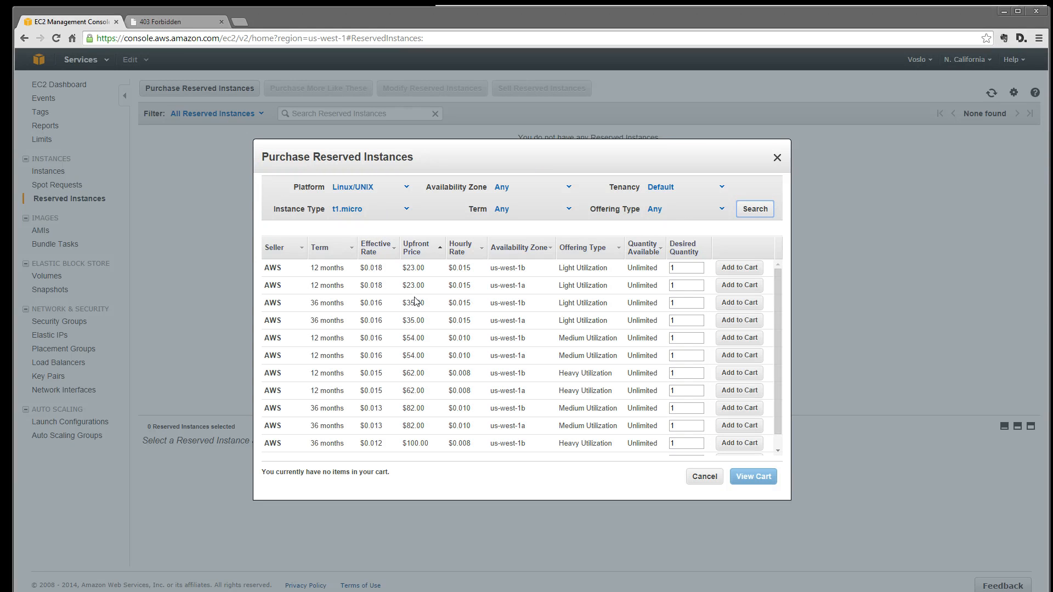
Highlight the upfront price and effective rate of the first t1.micro offering and open Calculator.
double_click(416, 268)
left_click(386, 269)
left_click_drag(386, 269, 363, 267)
key("super")
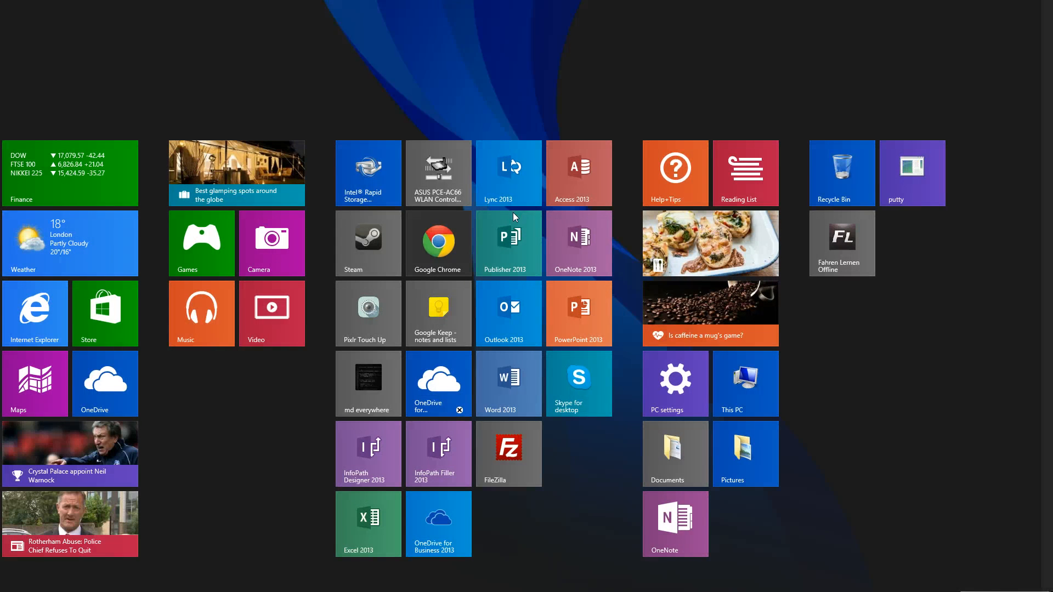
type("ca")
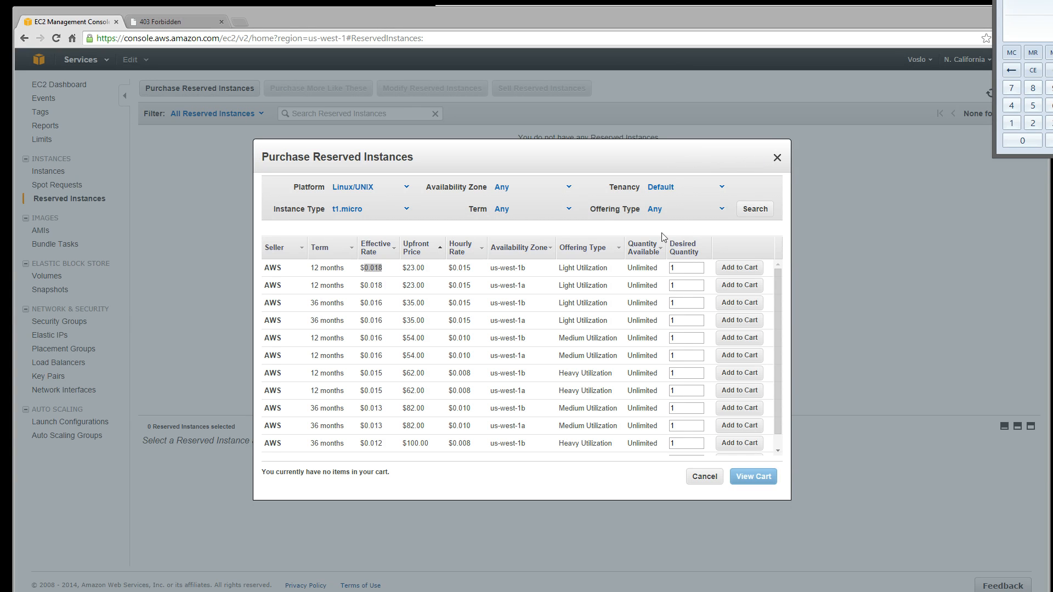
Search for m1.large reserved instance offerings and close Calculator.
left_click(351, 210)
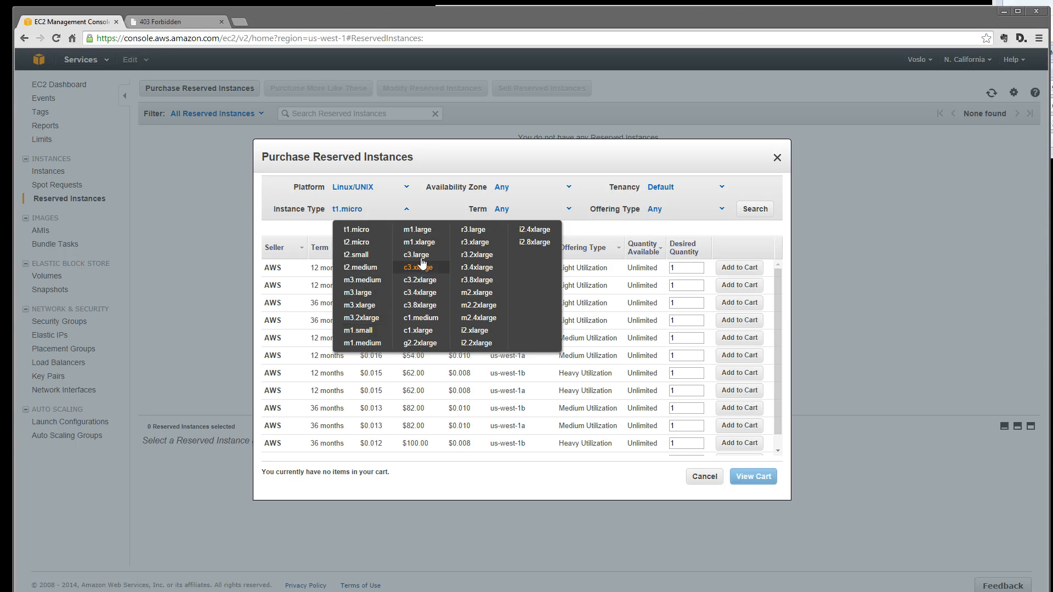
left_click(420, 229)
left_click(751, 212)
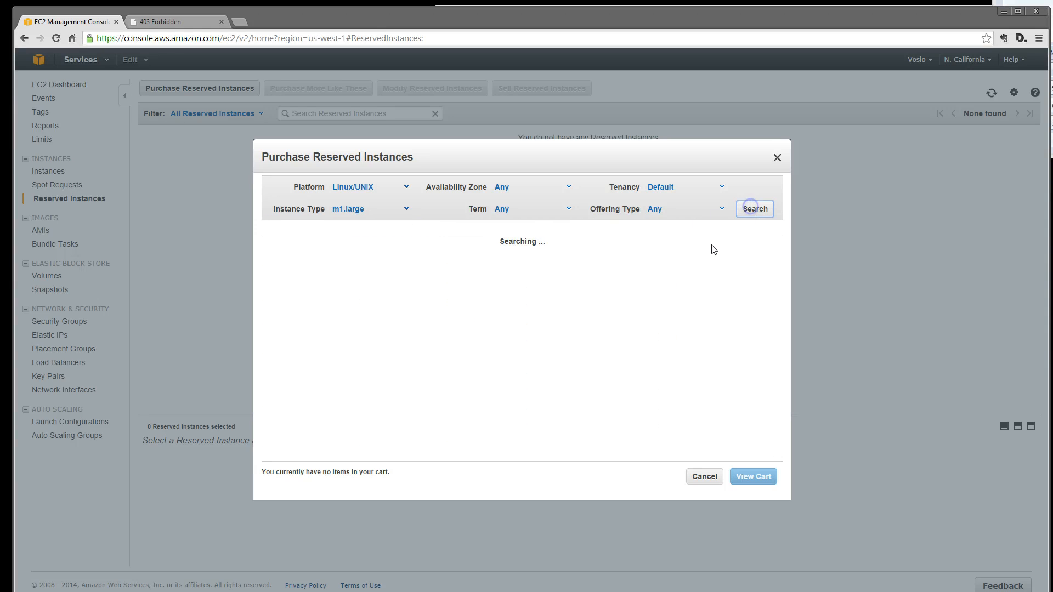
left_click(1052, 76)
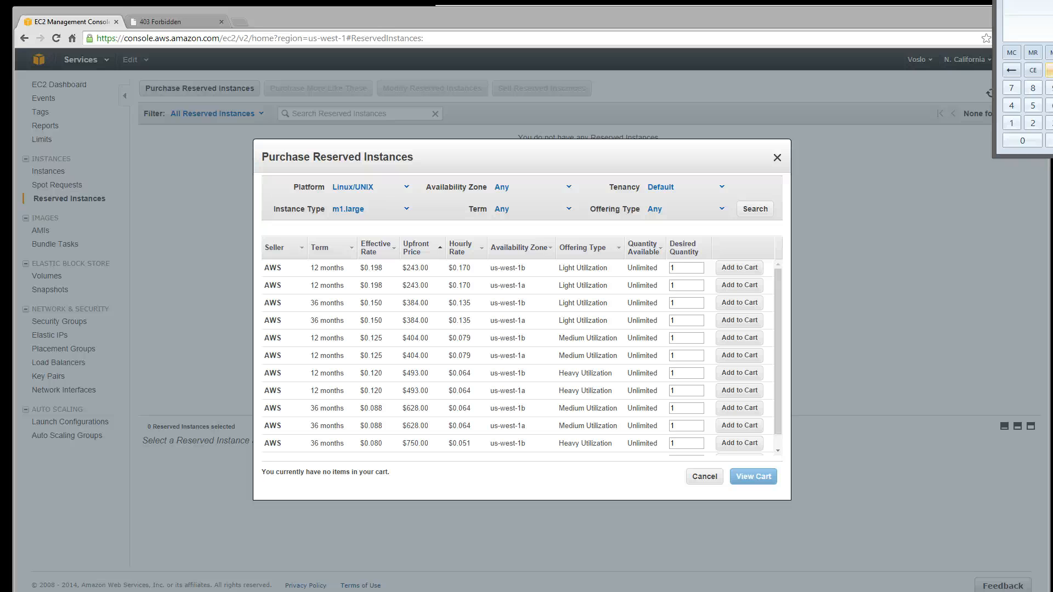
key("alt+F4")
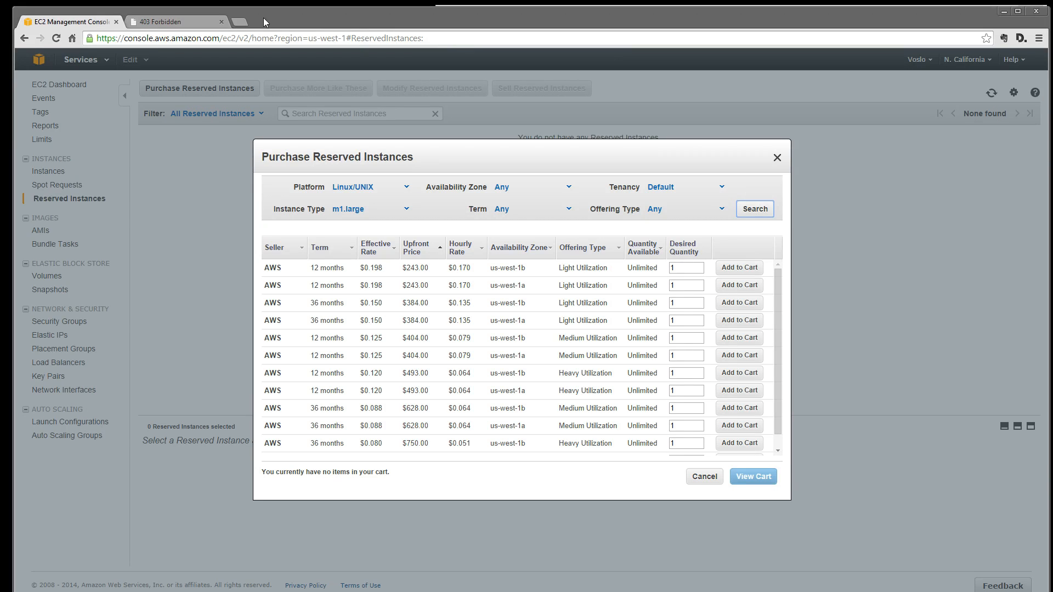
Open the Rackspace website in a new browser tab, staying on the current US version, and show its product list.
left_click(239, 21)
type("rac")
key("Return")
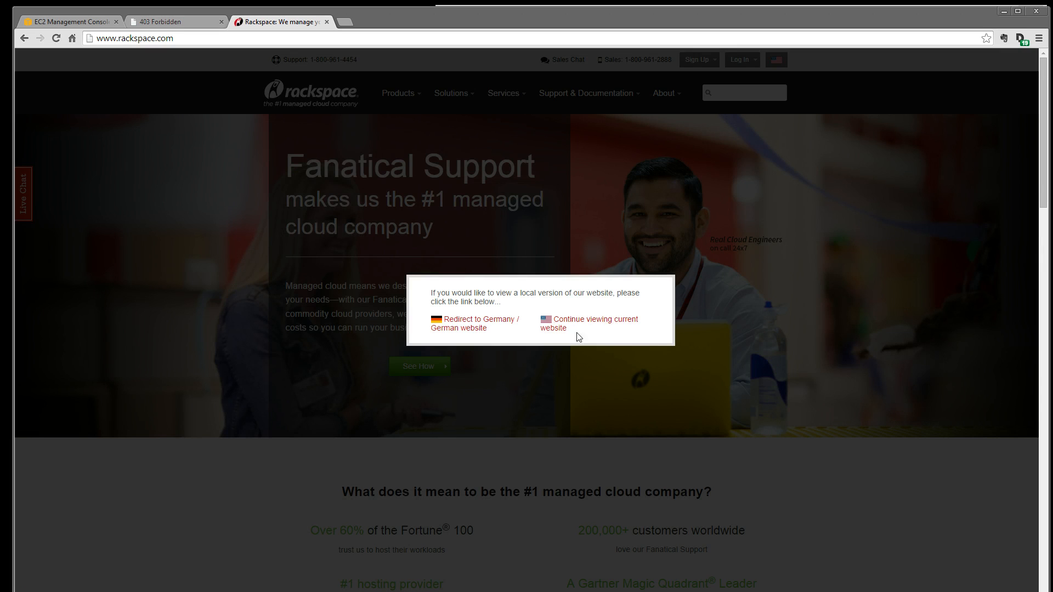
left_click(542, 322)
left_click(409, 95)
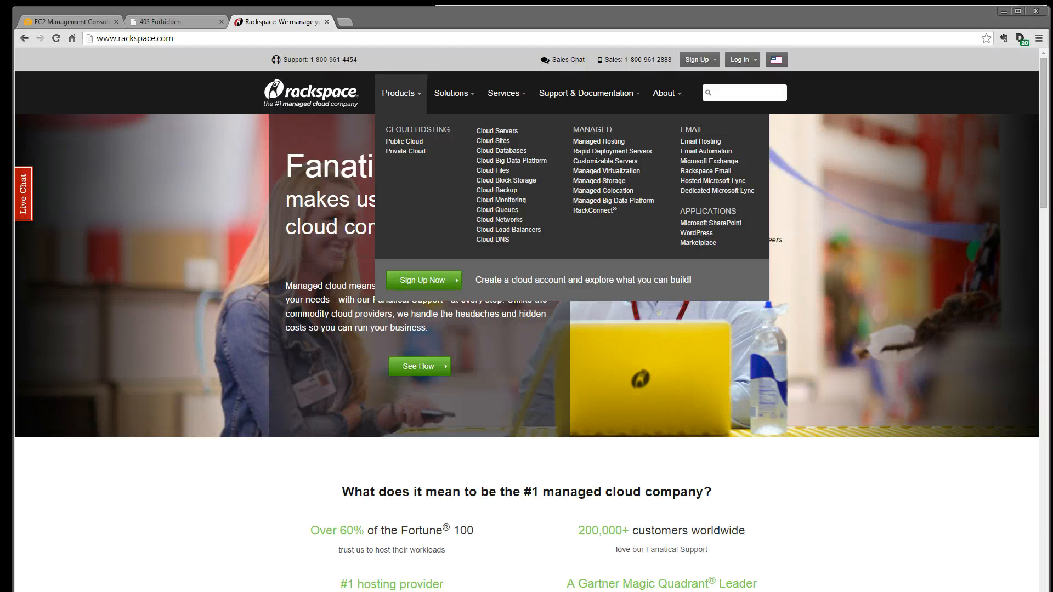
Return to the EC2 console, close the reserved instance purchase dialog and open the Instances list.
left_click(91, 22)
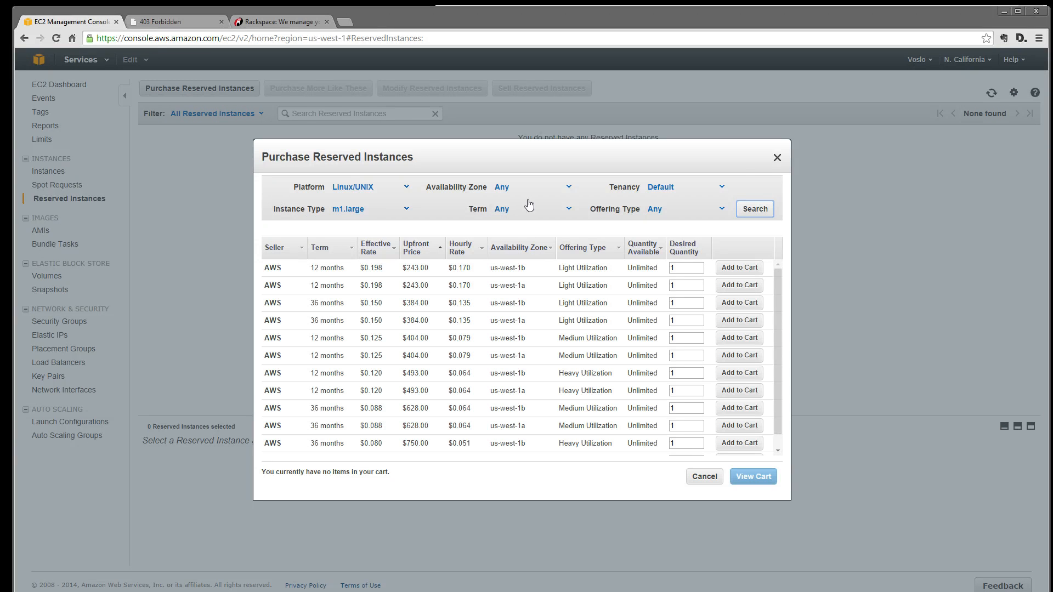
left_click(777, 159)
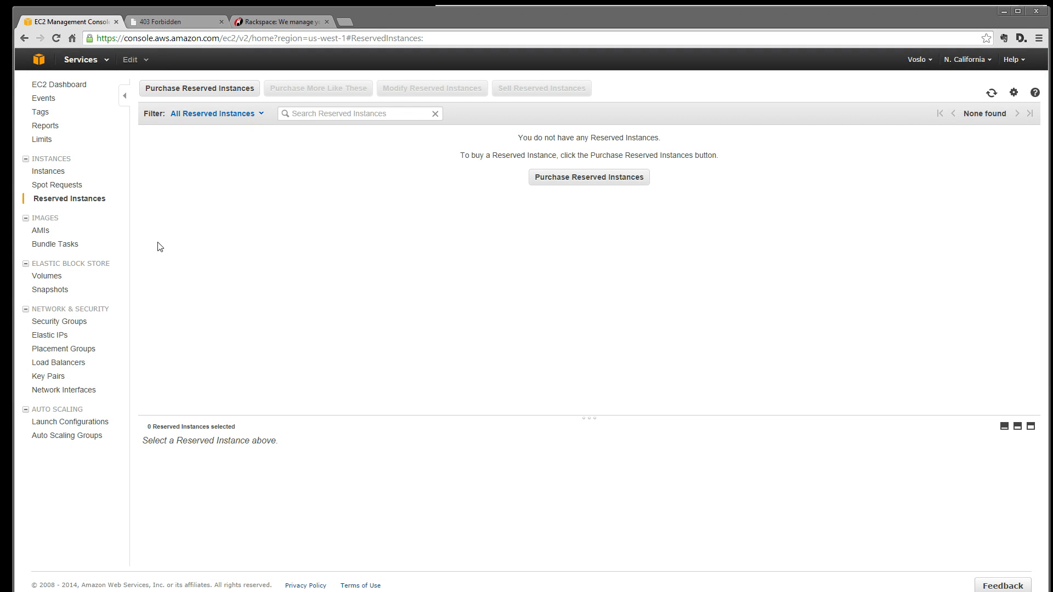
left_click(60, 171)
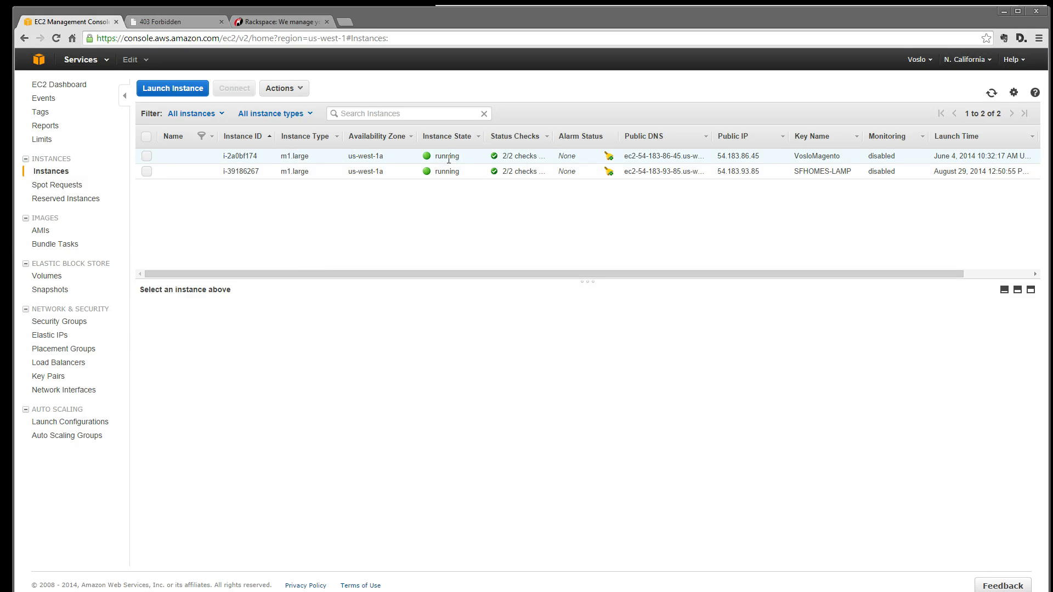
View the VosloMagento instance's details, and copy the public DNS address of the SFHOMES-LAMP instance.
left_click(242, 156)
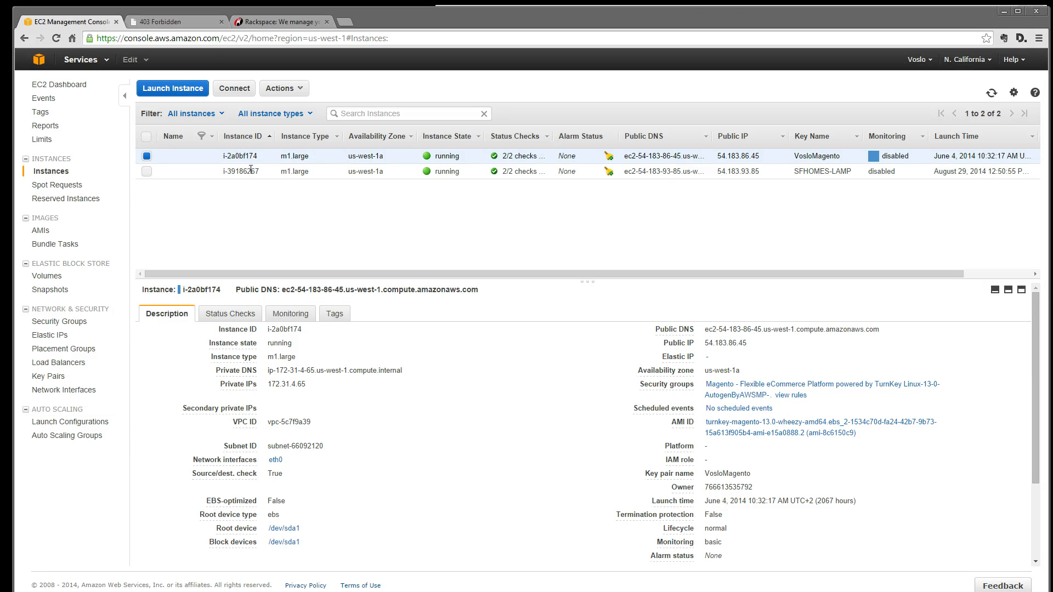
left_click(247, 171)
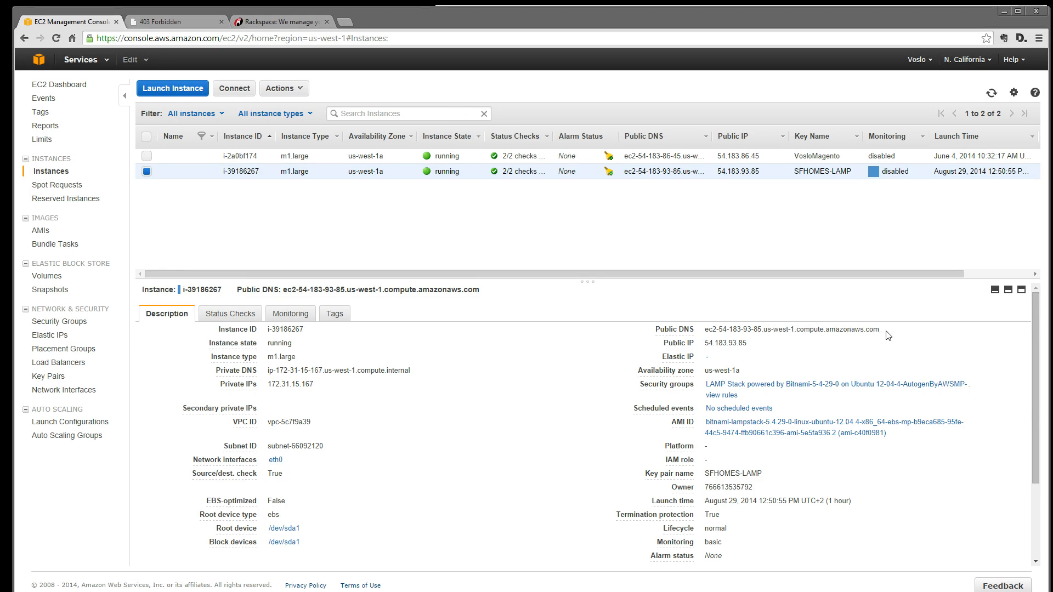
left_click_drag(880, 329, 708, 332)
key("ctrl+c")
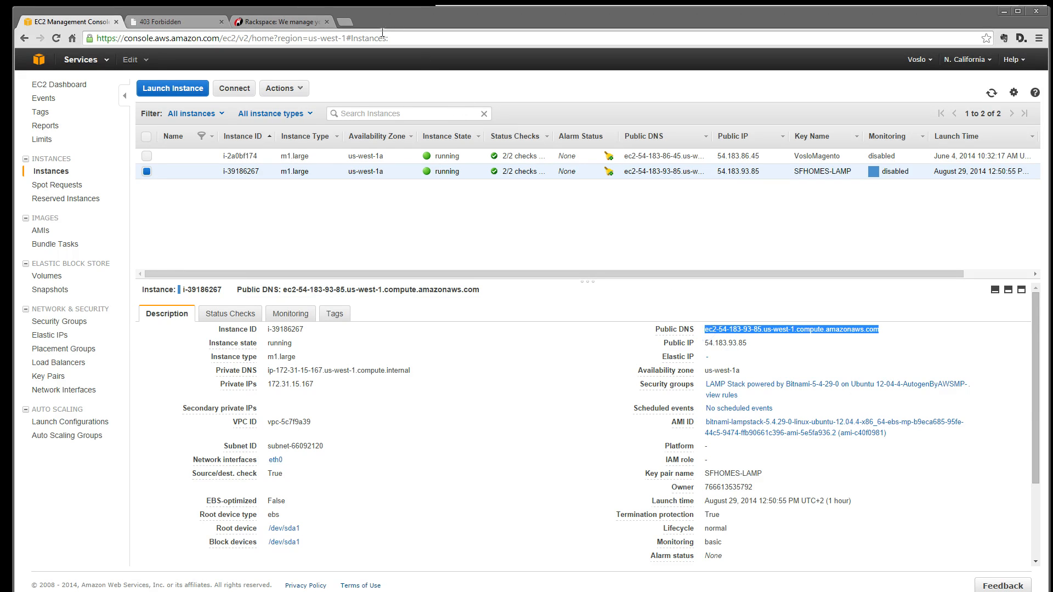
Open the copied public DNS address in a new browser tab, highlight the address, and close that tab again.
left_click(344, 22)
key("ctrl+v")
key("Return")
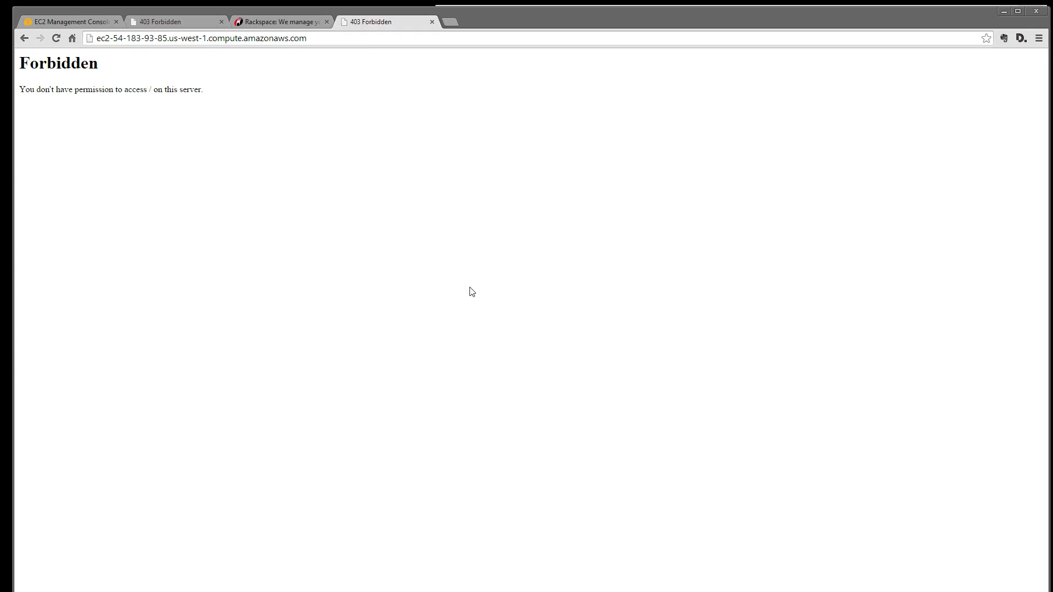
left_click_drag(334, 40, 43, 50)
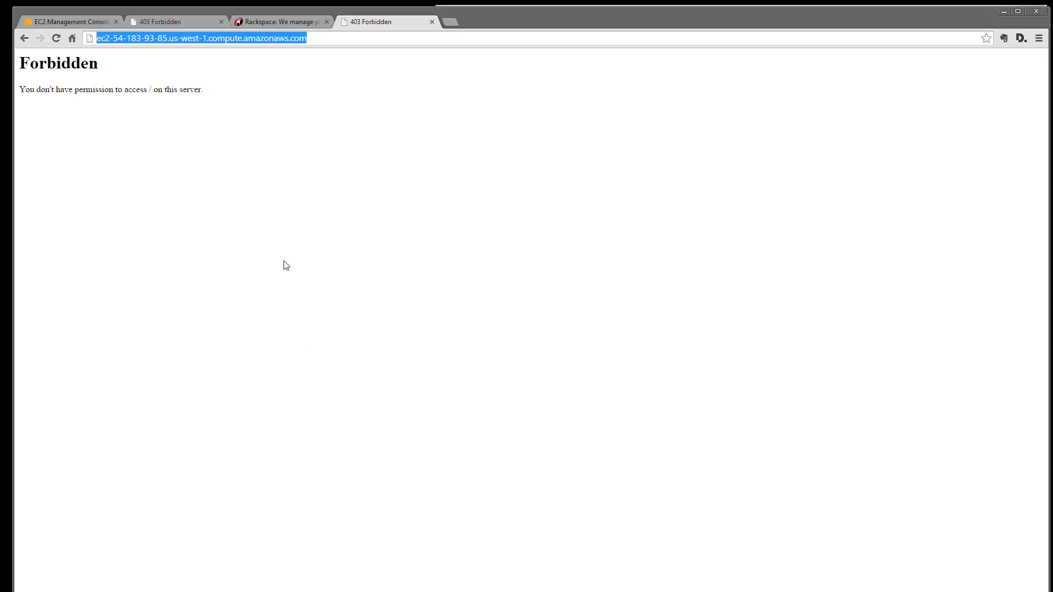
left_click_drag(312, 38, 2, 40)
left_click(236, 171)
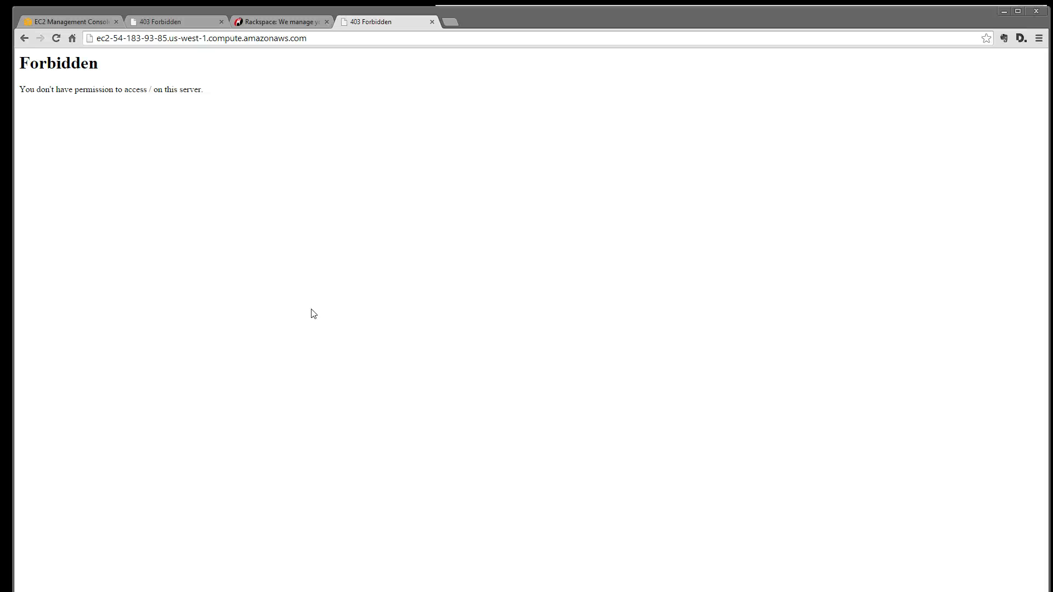
left_click(431, 22)
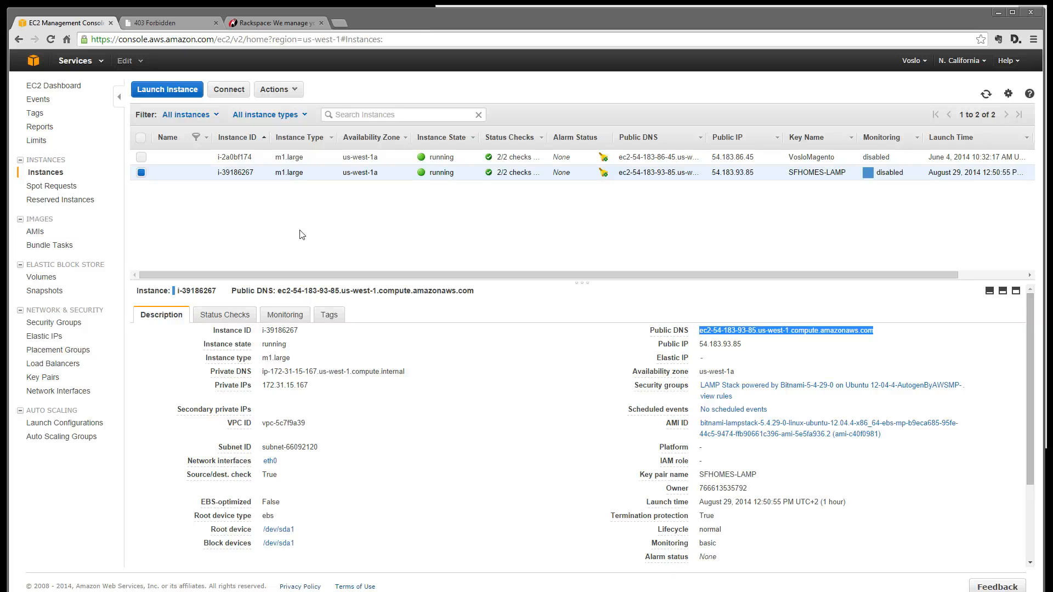
Open the SFHOMES-LAMP instance's system log, find and highlight the line with the Bitnami application password, and close the log.
right_click(227, 172)
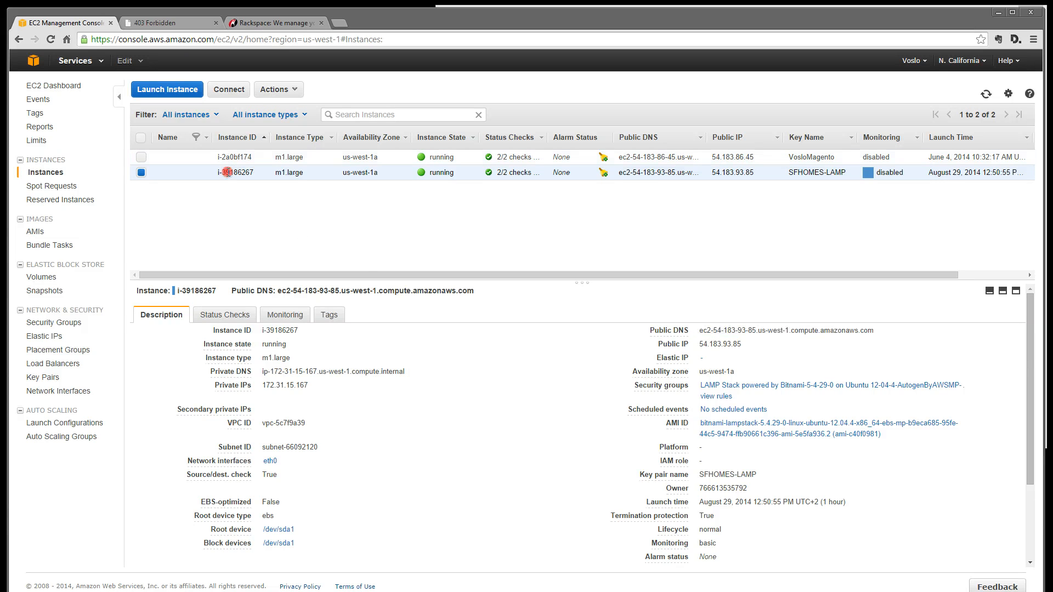
left_click(215, 185)
right_click(229, 172)
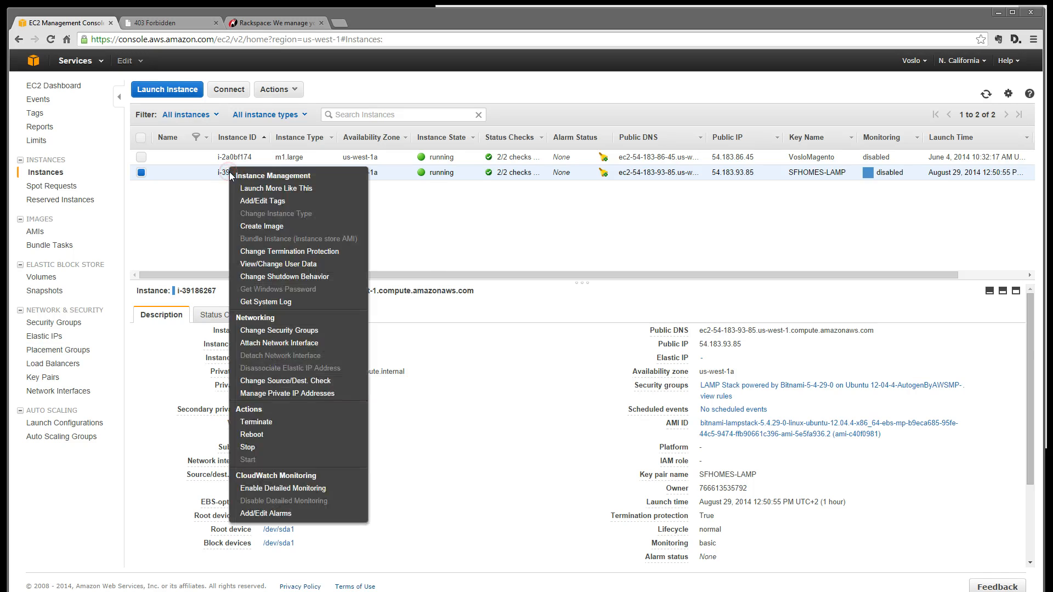
left_click(276, 302)
scroll(529, 351, "down", 15)
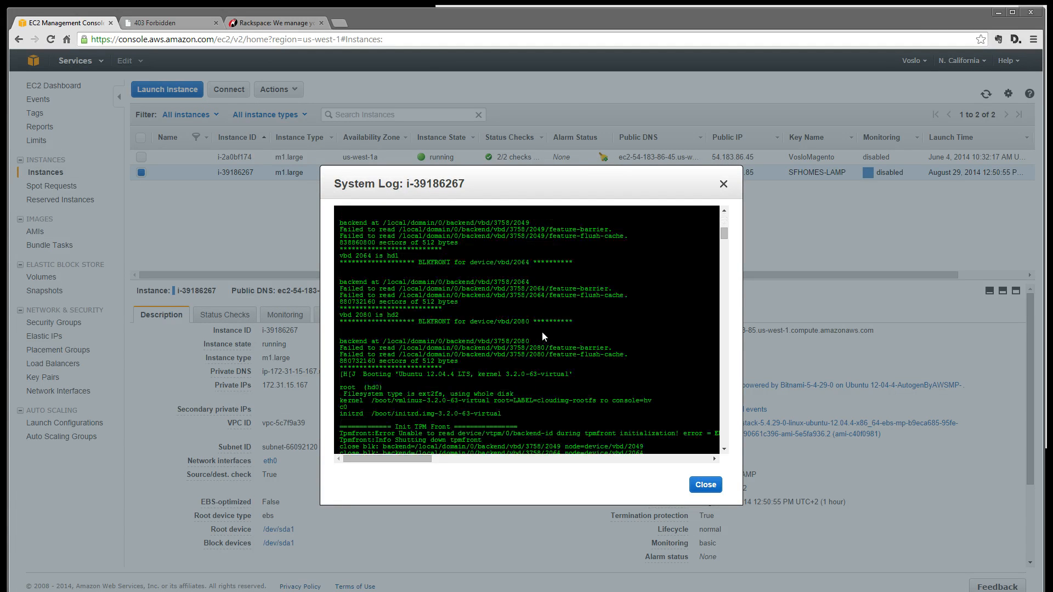
scroll(562, 322, "down", 10)
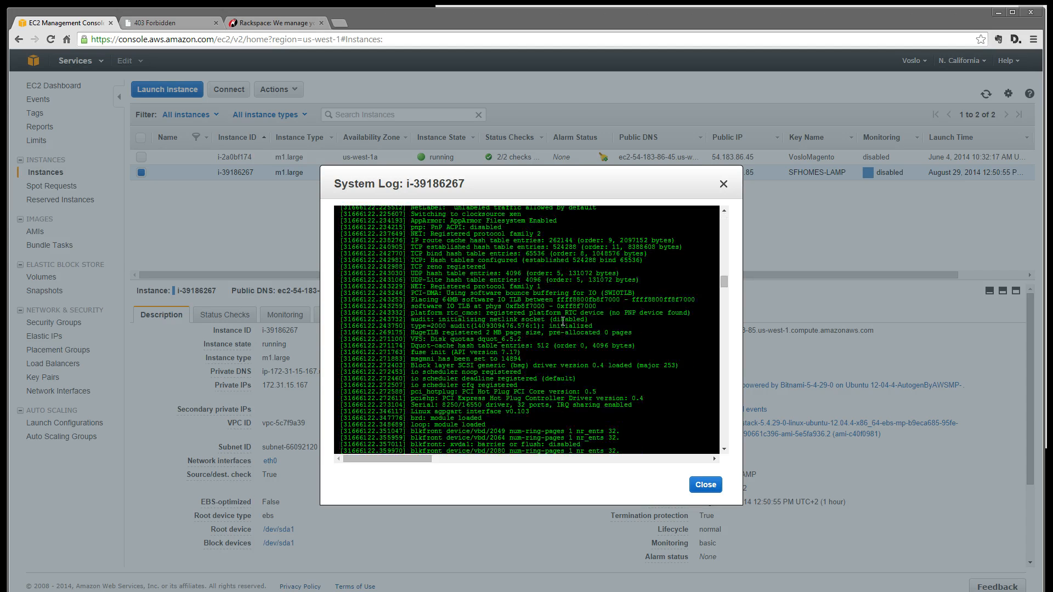
scroll(533, 327, "down", 10)
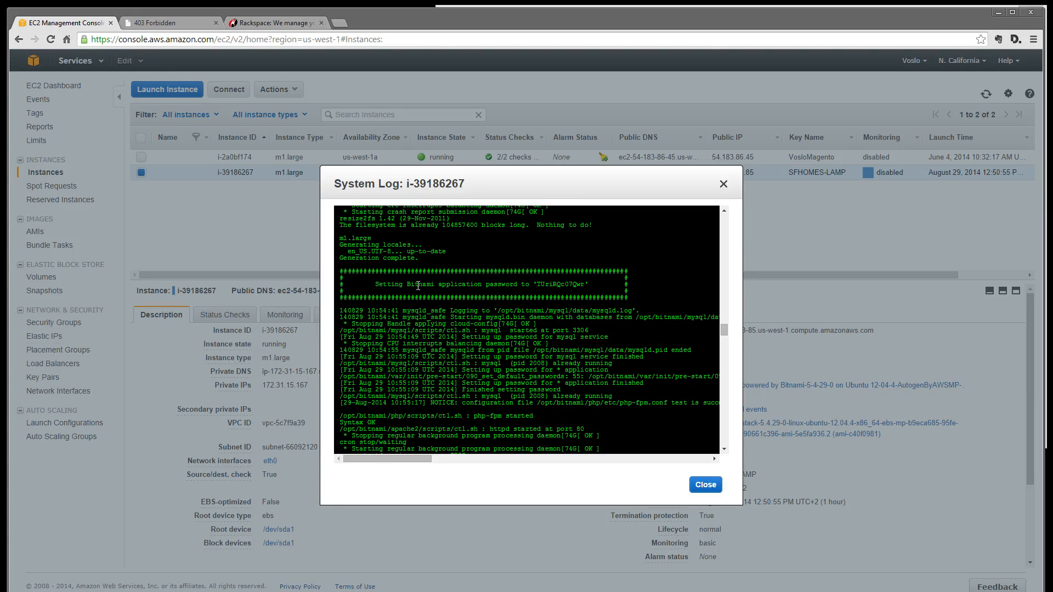
left_click_drag(375, 287, 601, 282)
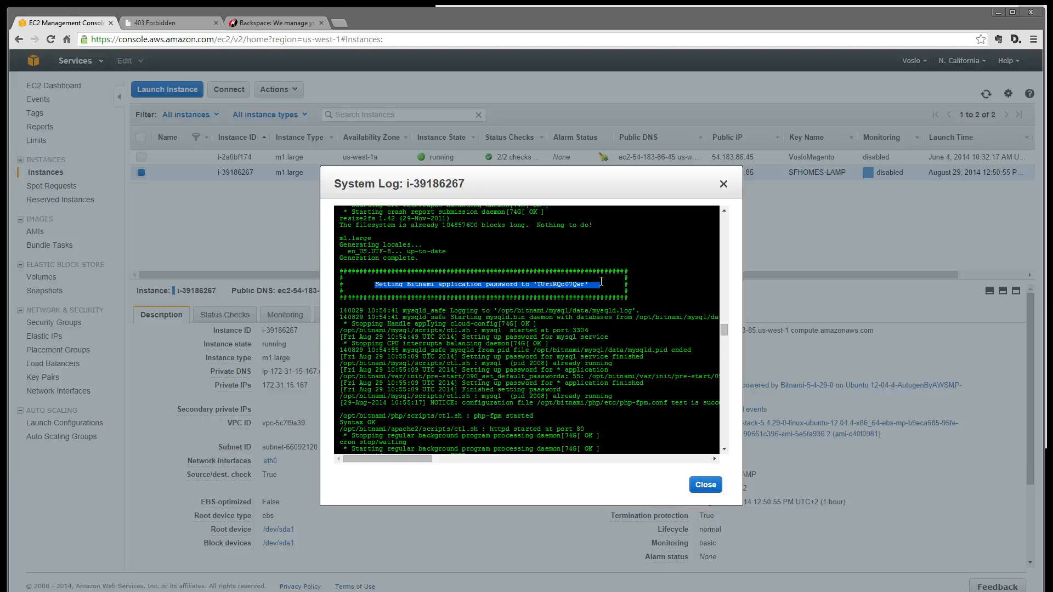
key("Escape")
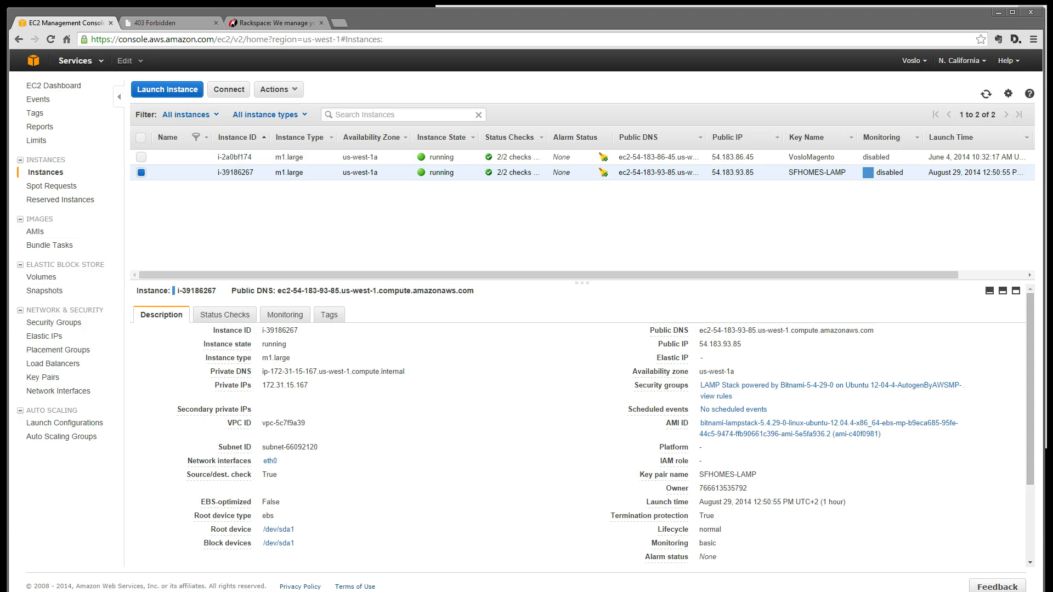
Switch to the terminal windows to view the file transfer on the Bitnami instance and the sfhomes server session, and return to the EC2 console.
left_click(305, 591)
left_click(304, 591)
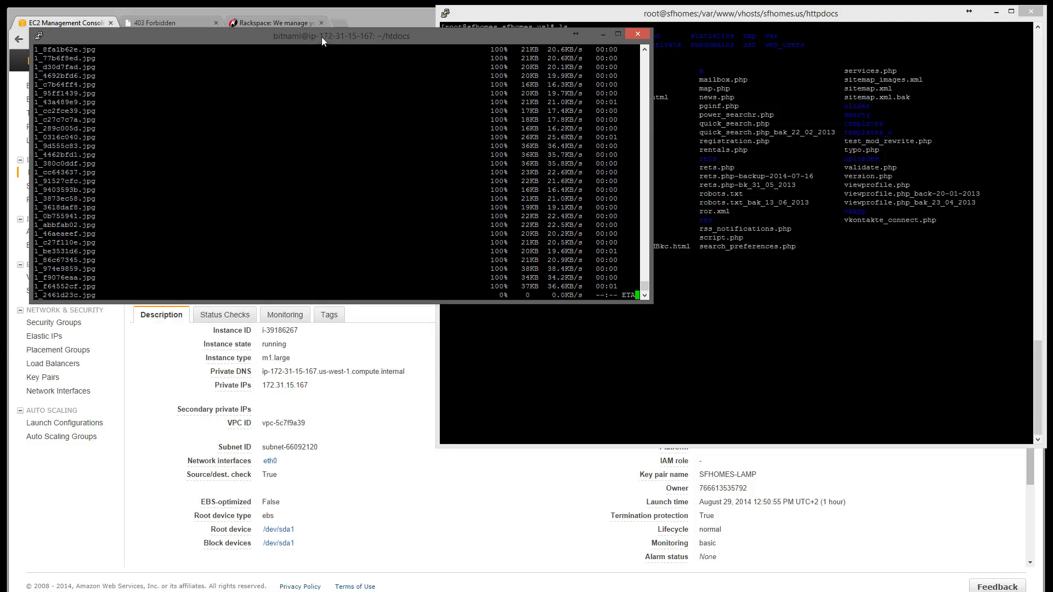
left_click_drag(321, 42, 334, 176)
left_click(879, 391)
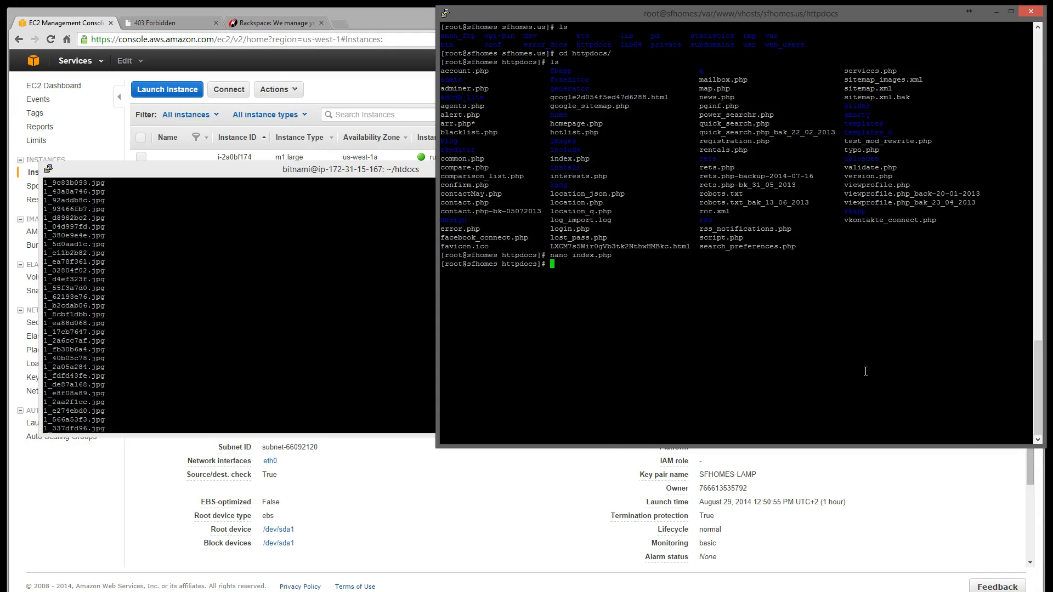
left_click(886, 500)
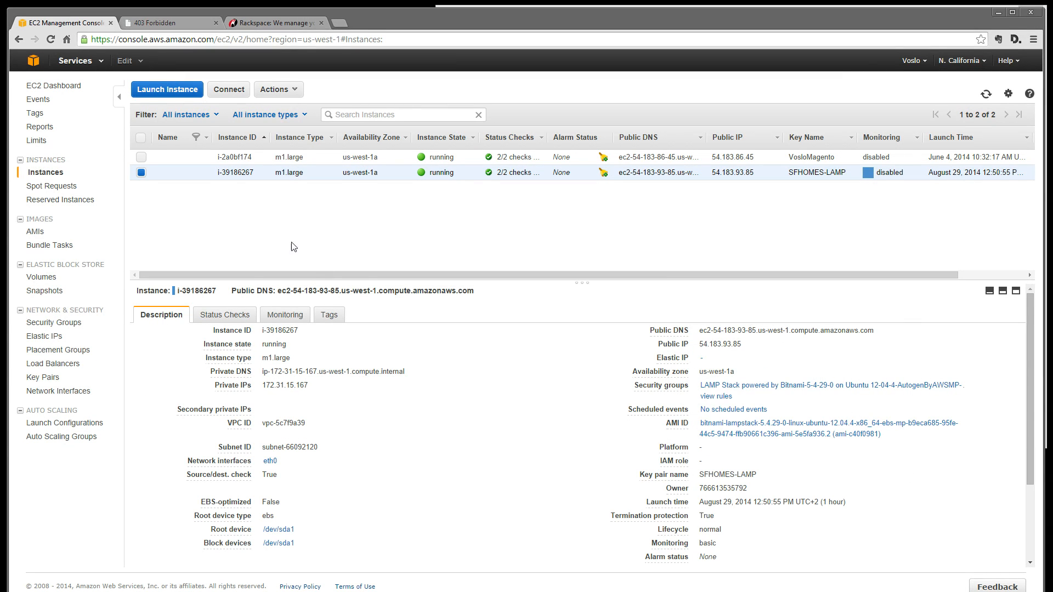
Highlight the SFHOMES-LAMP instance's public DNS, and open the form for creating a hosted zone in Route 53.
left_click_drag(874, 331, 696, 332)
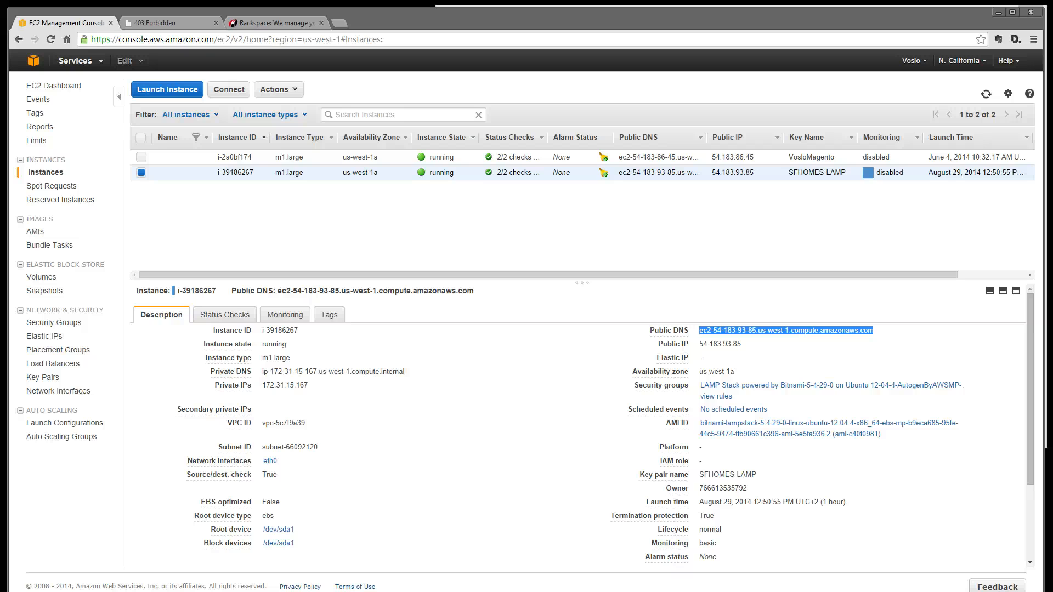
left_click(74, 58)
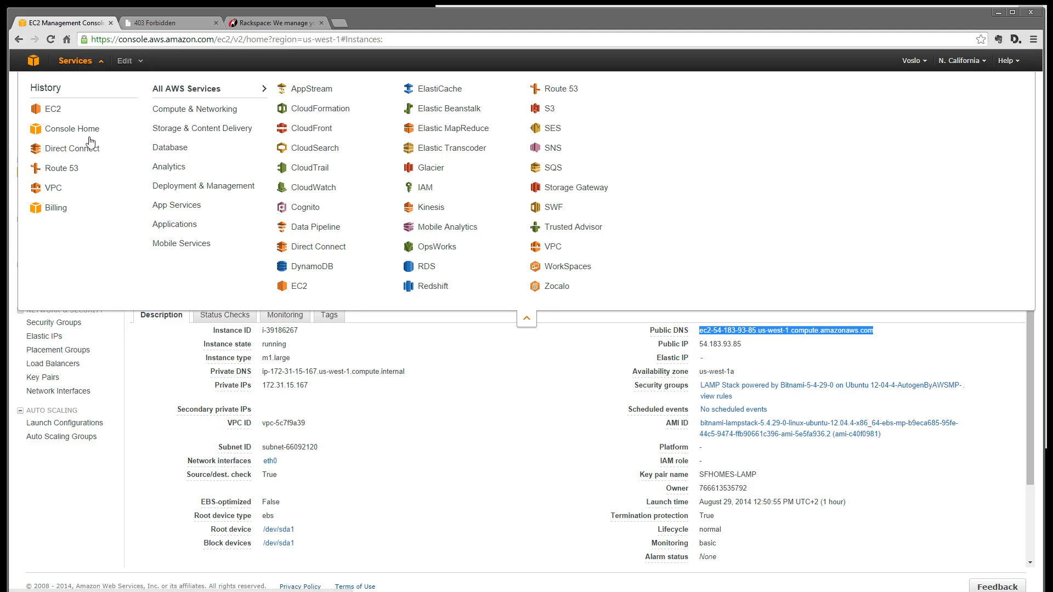
left_click(69, 169)
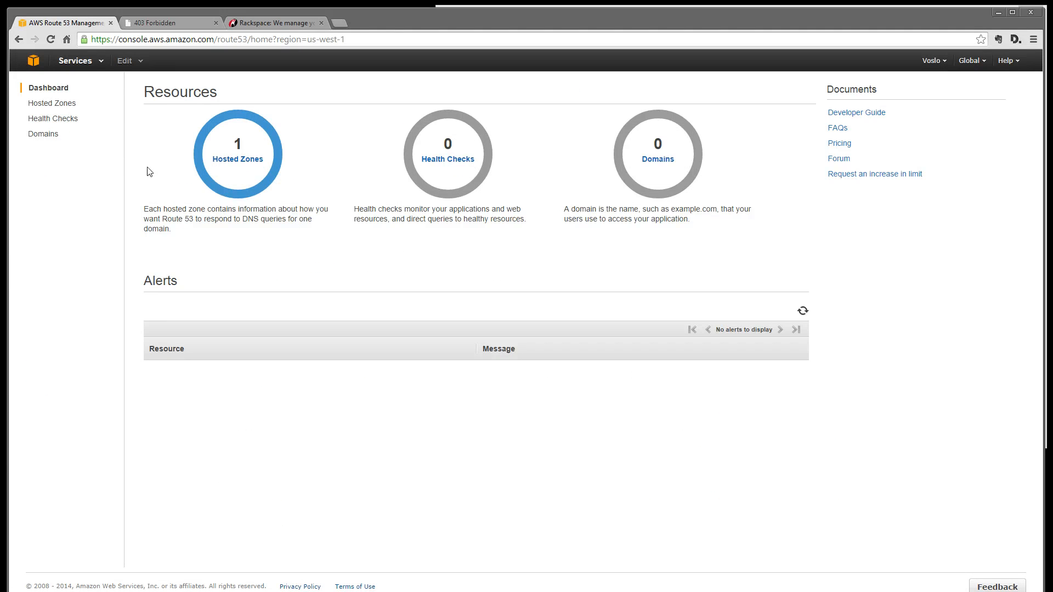
left_click(252, 159)
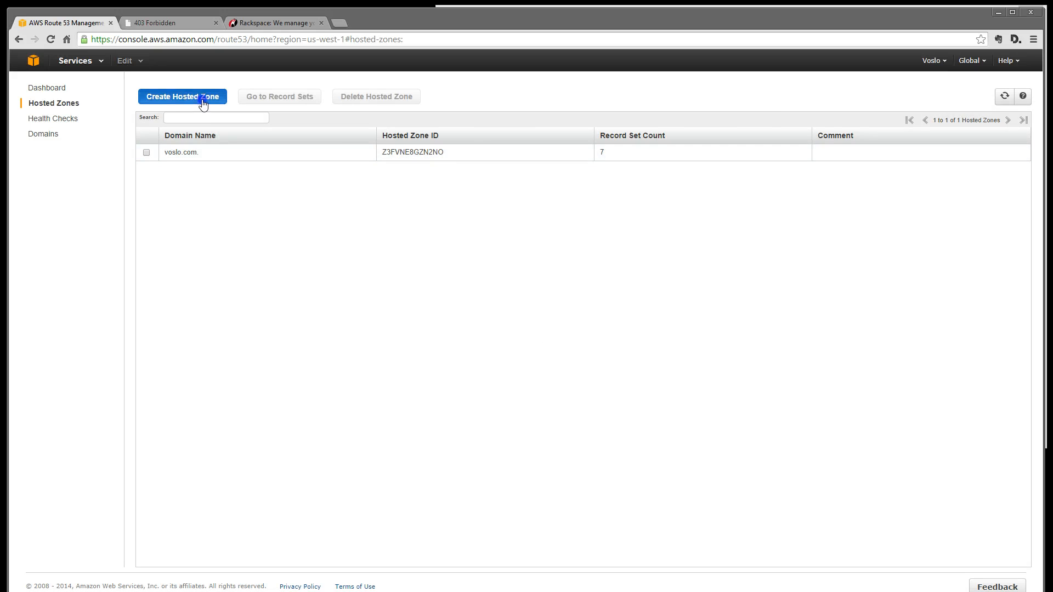
left_click(201, 101)
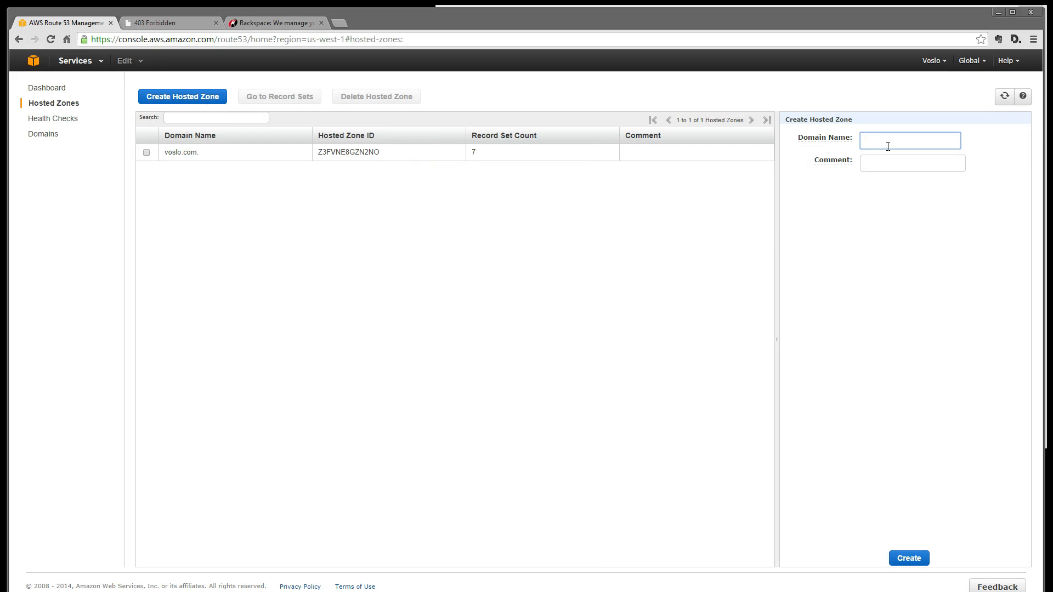
View the voslo.com hosted zone's details, highlight its delegation set name servers, and return to the AWS console home.
left_click(570, 347)
left_click(195, 150)
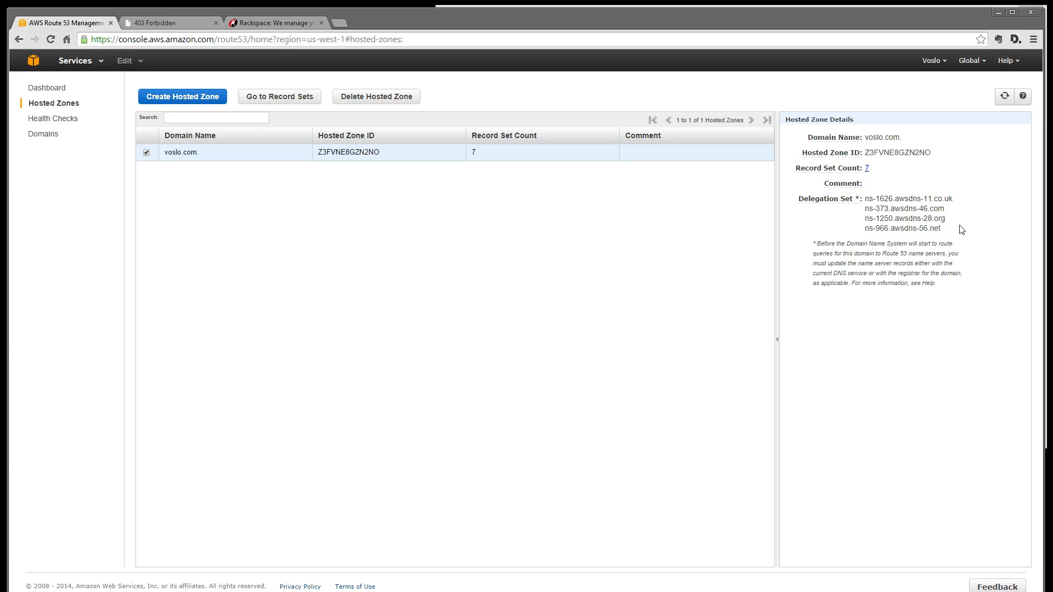
left_click(901, 210)
triple_click(902, 210)
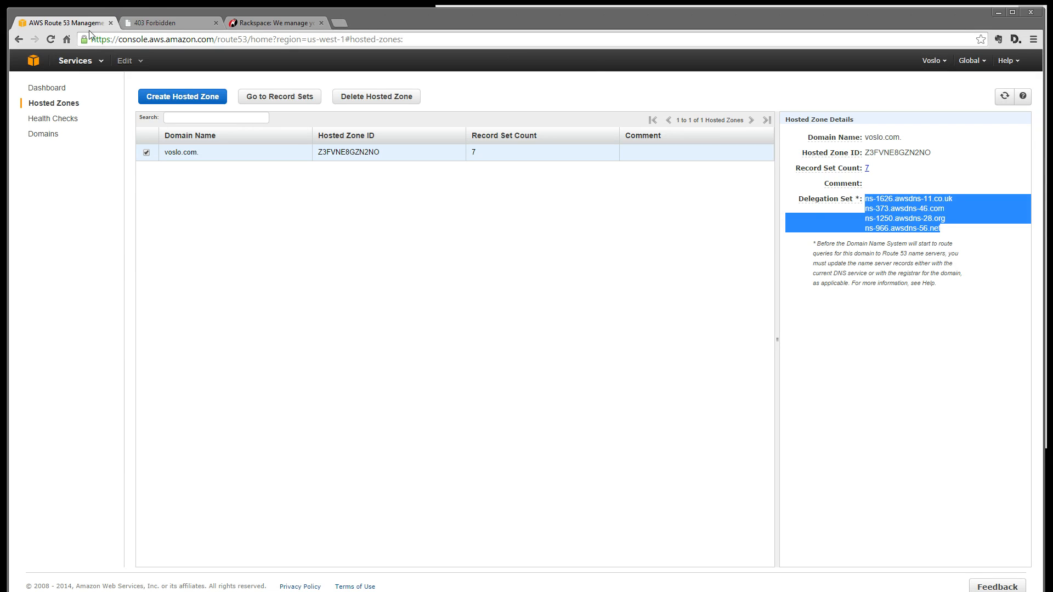
left_click(34, 61)
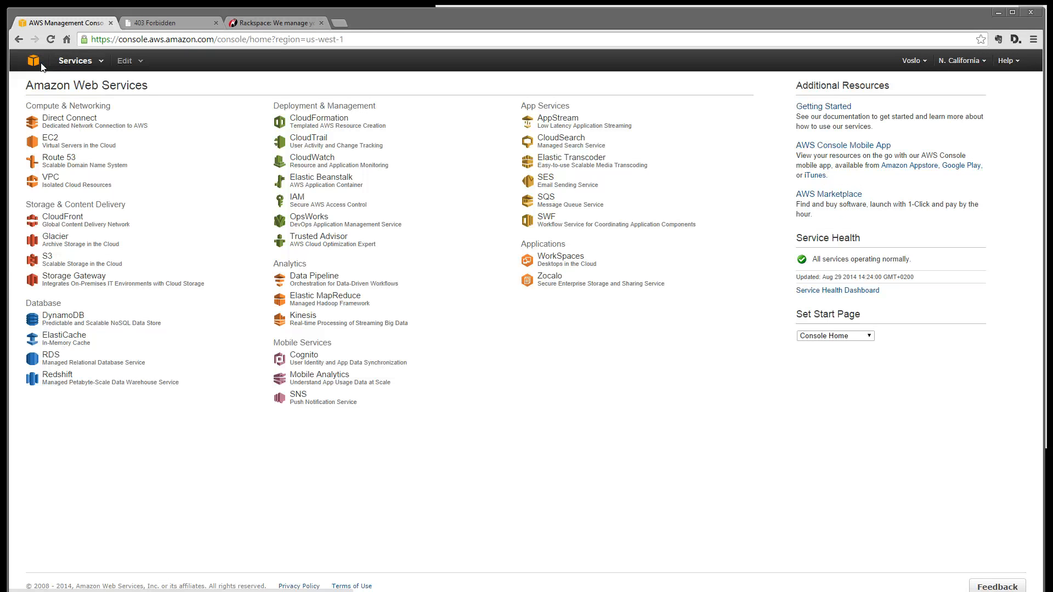